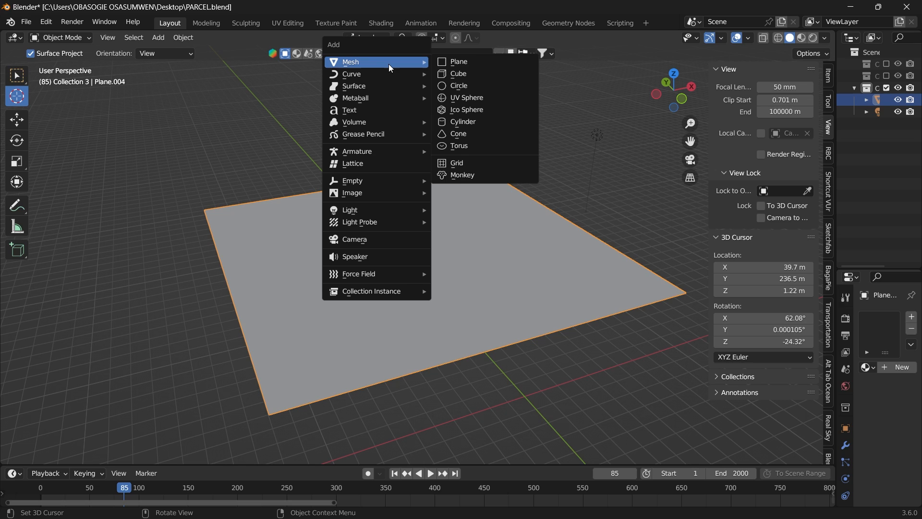
- Add a cylinder and delete both end cap faces to open it into a ring
{"action": "left_click", "coordinate": [460, 121]}
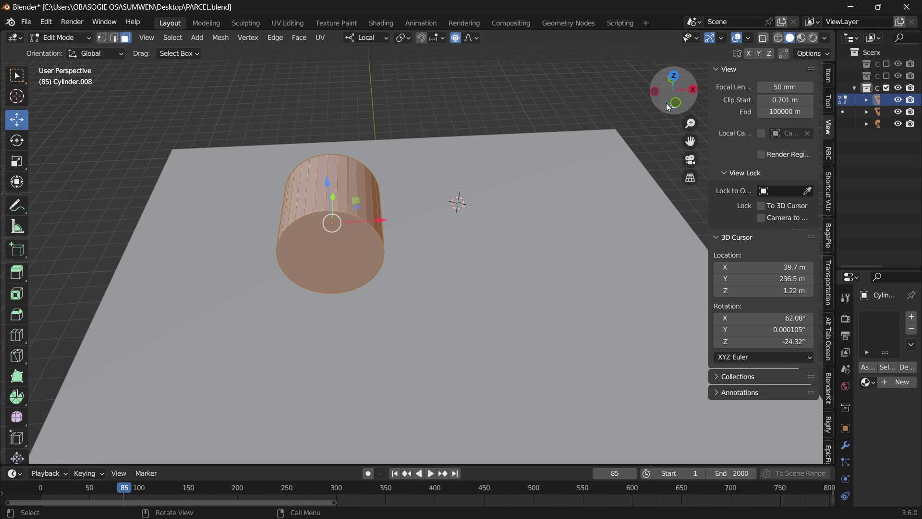
{"action": "middle_click_drag", "start_coordinate": [450, 205], "coordinate": [593, 195]}
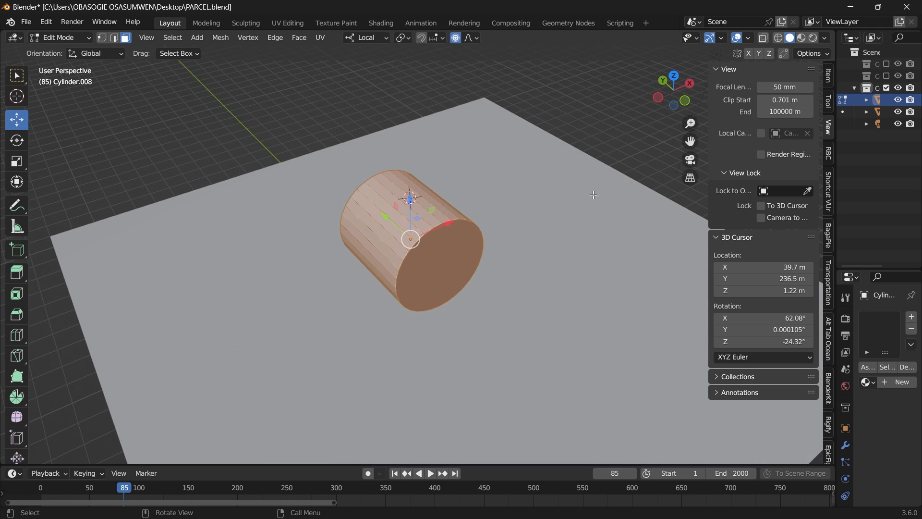
{"action": "left_click", "coordinate": [453, 258]}
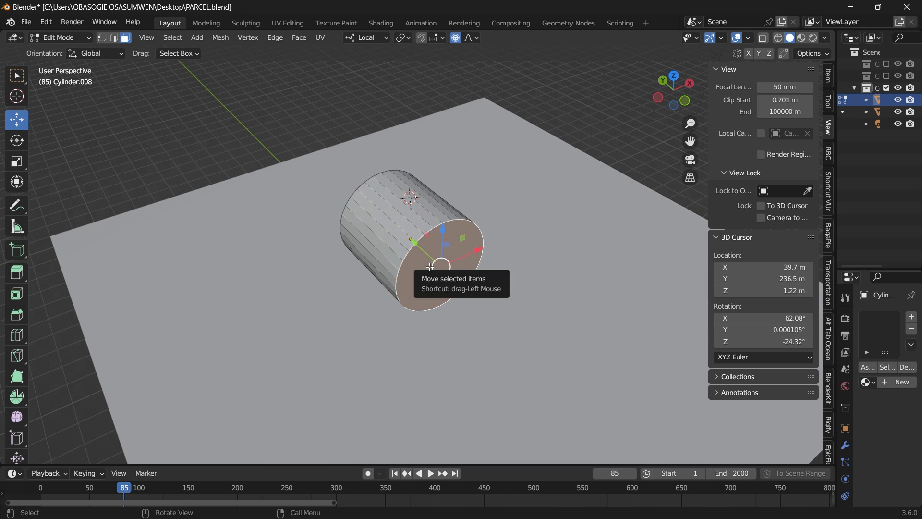
{"action": "key", "text": "x"}
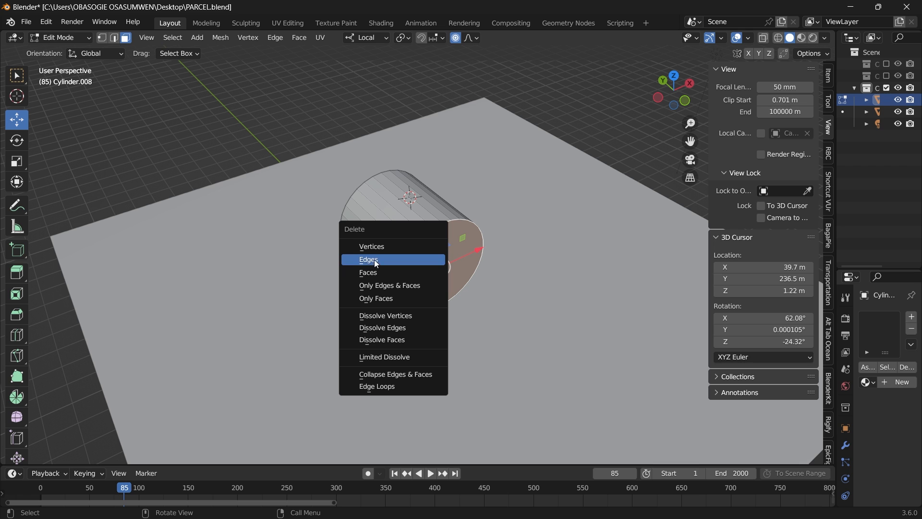
{"action": "left_click", "coordinate": [374, 273]}
{"action": "left_click_drag", "start_coordinate": [666, 103], "coordinate": [505, 150]}
{"action": "left_click", "coordinate": [369, 168]}
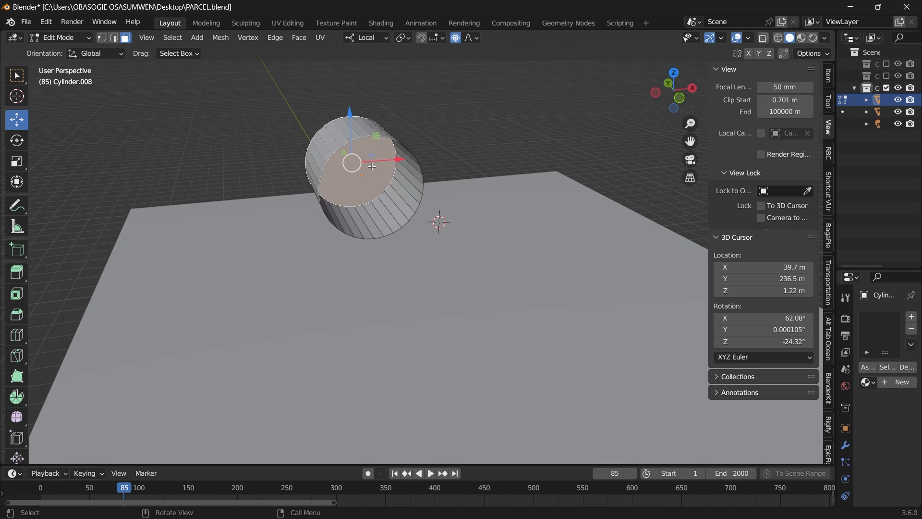
{"action": "key", "text": "x"}
{"action": "left_click", "coordinate": [370, 168]}
- From top view, select one half of the ring and stretch it along X into a rounded band
{"action": "key", "text": "KP_7"}
{"action": "key", "text": "x"}
{"action": "left_click_drag", "start_coordinate": [447, 155], "coordinate": [356, 317]}
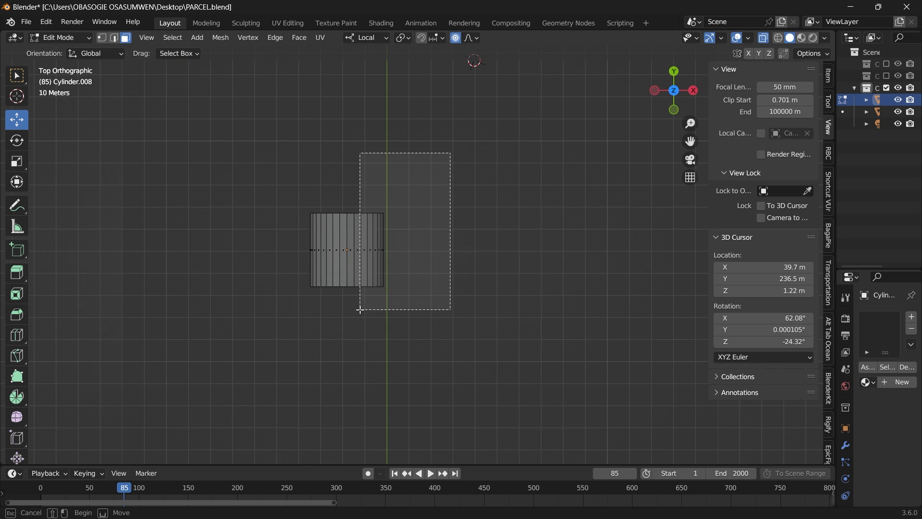
{"action": "middle_click_drag", "start_coordinate": [432, 216], "coordinate": [434, 207]}
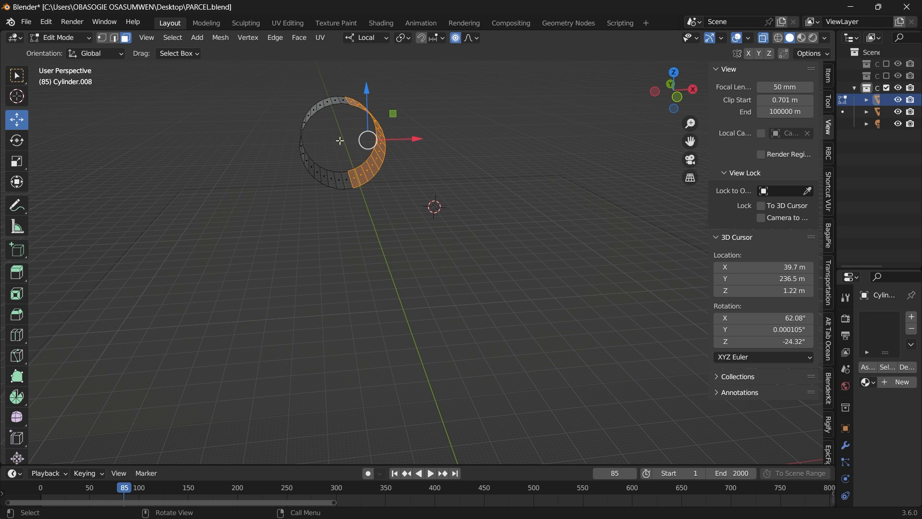
{"action": "left_click_drag", "start_coordinate": [417, 139], "coordinate": [591, 130]}
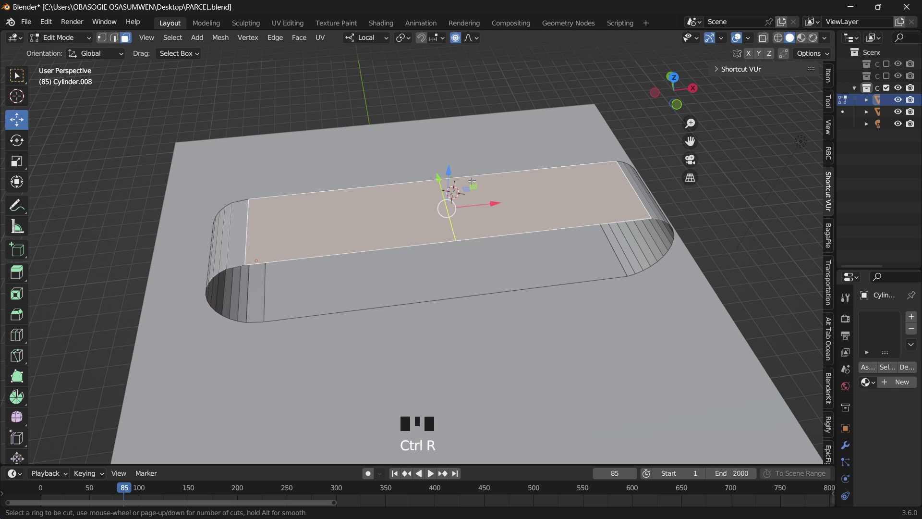
{"action": "scroll", "coordinate": [471, 180], "scroll_direction": "up", "scroll_amount": 6}
{"action": "scroll", "coordinate": [471, 180], "scroll_direction": "up", "scroll_amount": 6}
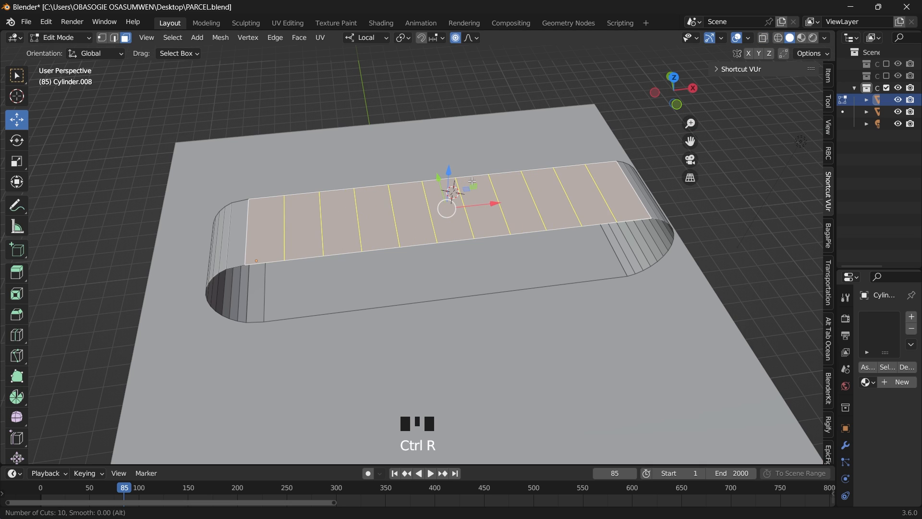
{"action": "scroll", "coordinate": [472, 180], "scroll_direction": "up", "scroll_amount": 6}
{"action": "scroll", "coordinate": [472, 180], "scroll_direction": "up", "scroll_amount": 5}
- Loop-cut the band densely across its top, bottom and around its sides
{"action": "left_click", "coordinate": [472, 180]}
{"action": "left_click", "coordinate": [447, 288]}
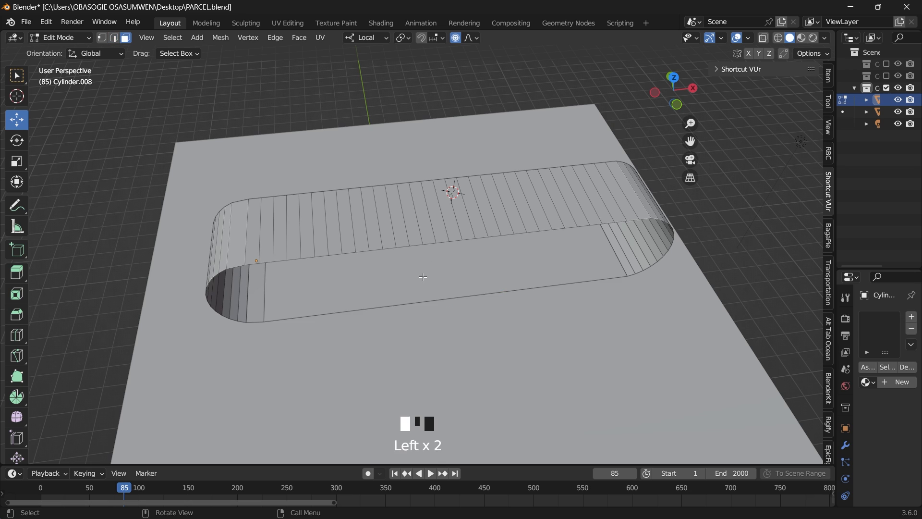
{"action": "left_click", "coordinate": [423, 277]}
{"action": "key", "text": "ctrl+r"}
{"action": "scroll", "coordinate": [418, 249], "scroll_direction": "up", "scroll_amount": 8}
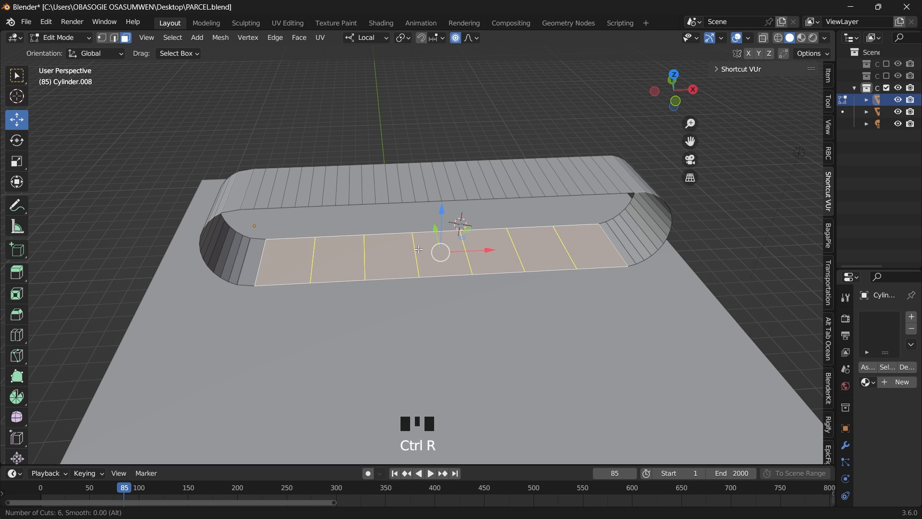
{"action": "scroll", "coordinate": [418, 250], "scroll_direction": "up", "scroll_amount": 10}
{"action": "scroll", "coordinate": [418, 250], "scroll_direction": "up", "scroll_amount": 9}
{"action": "scroll", "coordinate": [418, 249], "scroll_direction": "up", "scroll_amount": 1}
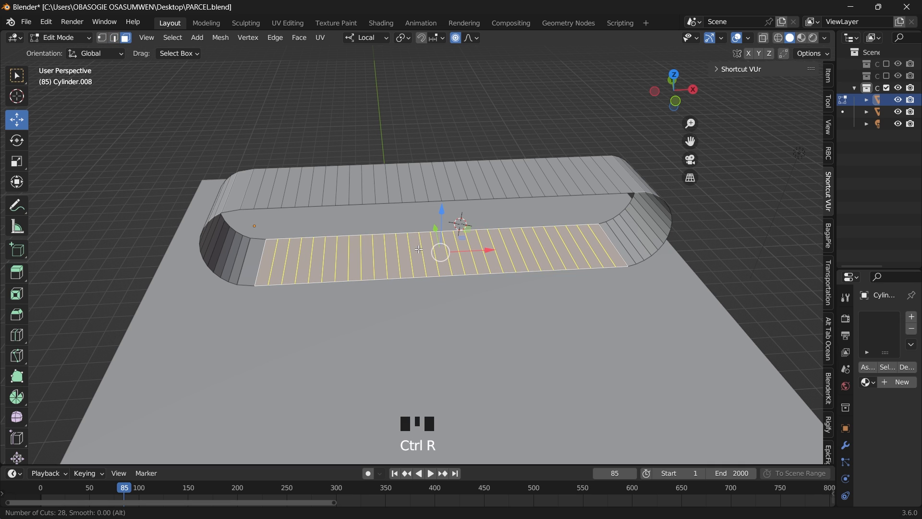
{"action": "scroll", "coordinate": [418, 250], "scroll_direction": "up", "scroll_amount": 2}
{"action": "left_click", "coordinate": [418, 250]}
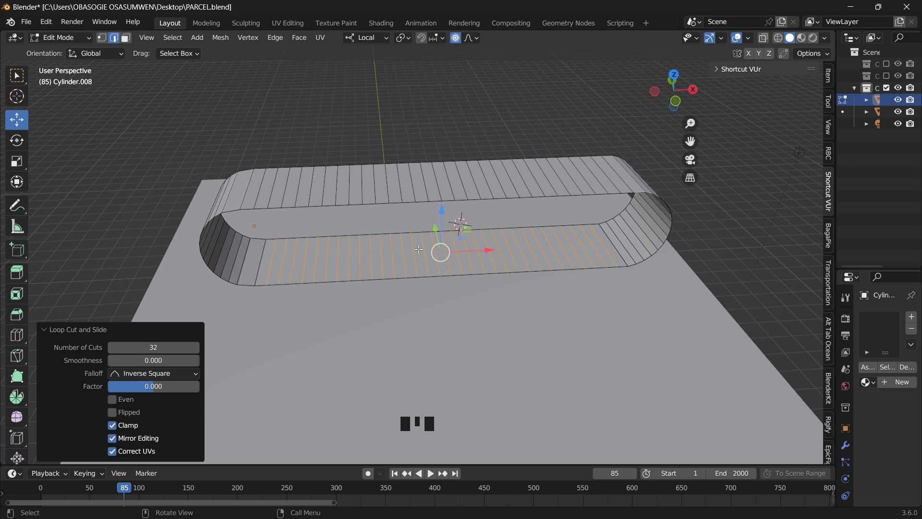
{"action": "left_click", "coordinate": [380, 183]}
{"action": "key", "text": "ctrl+r"}
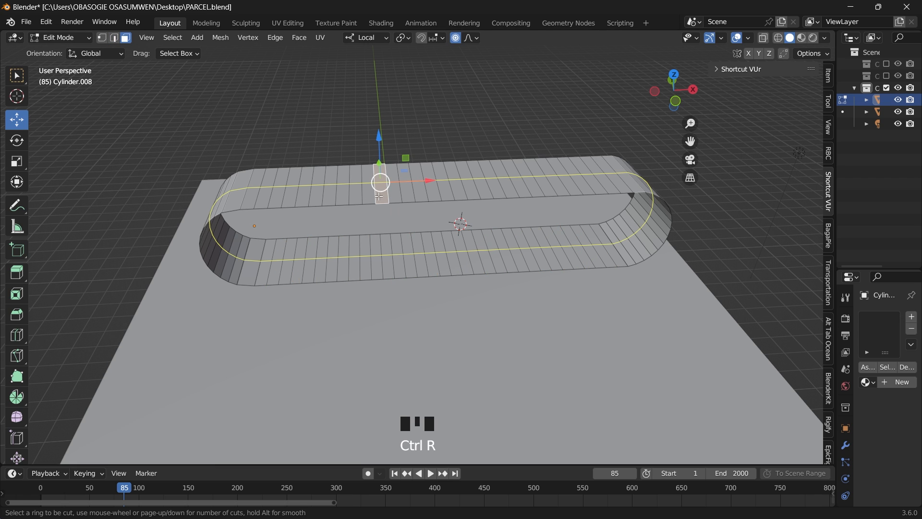
{"action": "scroll", "coordinate": [380, 194], "scroll_direction": "up", "scroll_amount": 6}
{"action": "scroll", "coordinate": [380, 196], "scroll_direction": "up", "scroll_amount": 2}
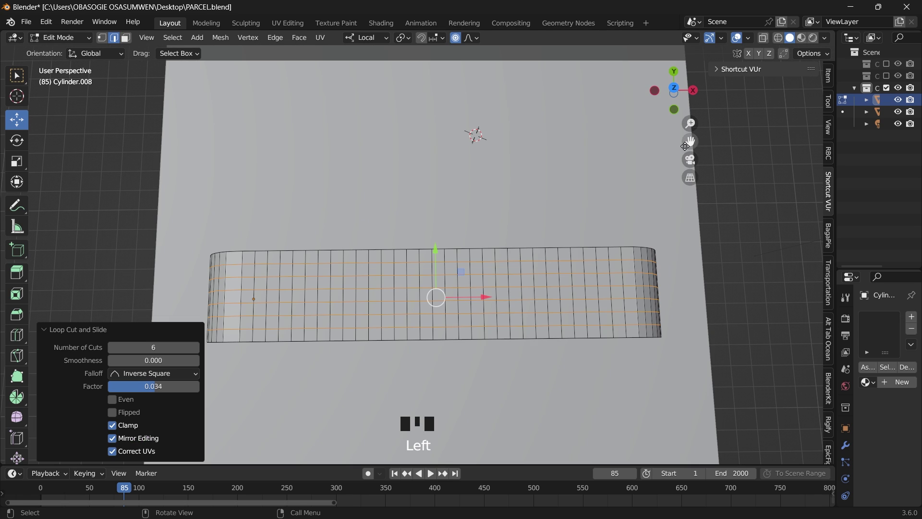
{"action": "left_click_drag", "start_coordinate": [685, 145], "coordinate": [649, 158]}
{"action": "scroll", "coordinate": [456, 234], "scroll_direction": "up", "scroll_amount": 2}
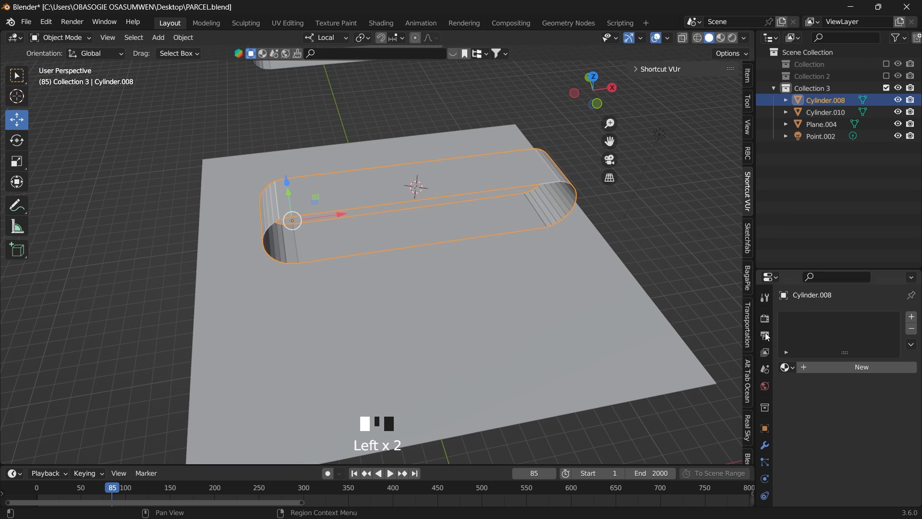
- Smooth the band with a Subdivision Surface modifier
{"action": "left_click", "coordinate": [765, 445]}
{"action": "left_click", "coordinate": [820, 315]}
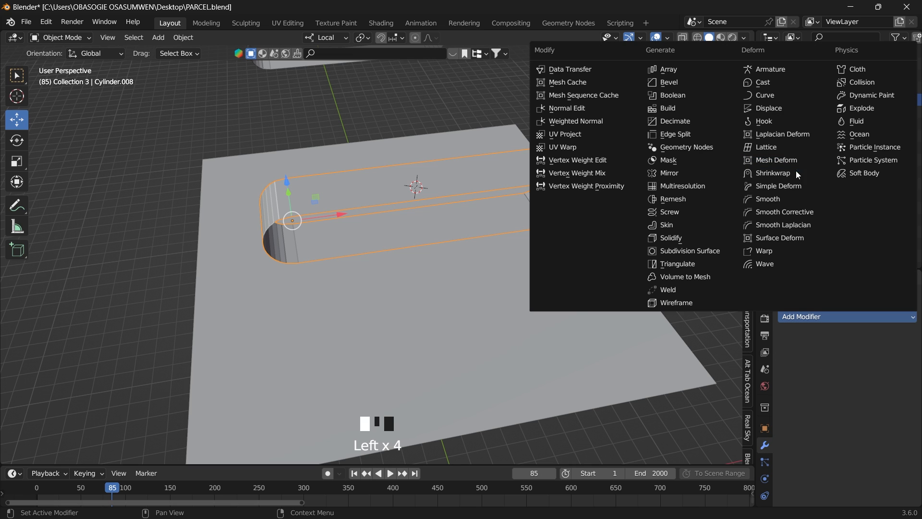
{"action": "left_click", "coordinate": [689, 251]}
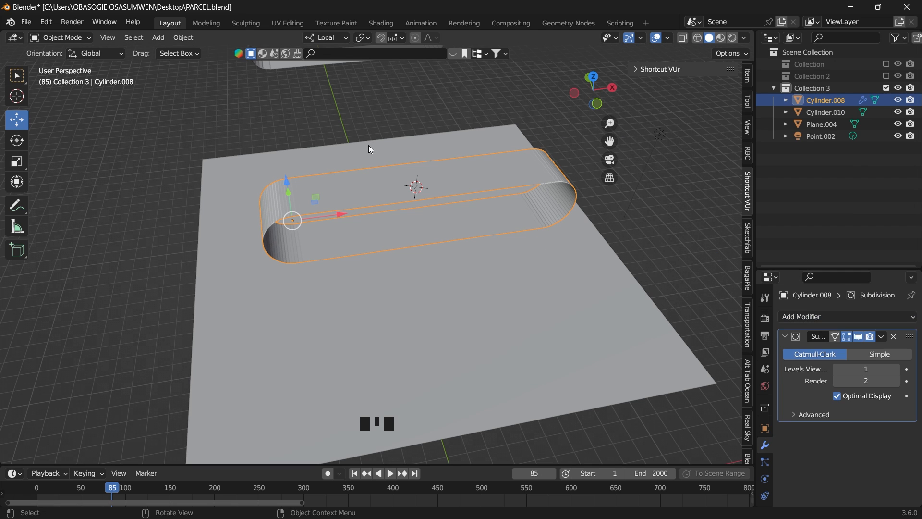
- Add a second cylinder, scale it up around the band and select its cap face for removal
{"action": "key", "text": "shift+a"}
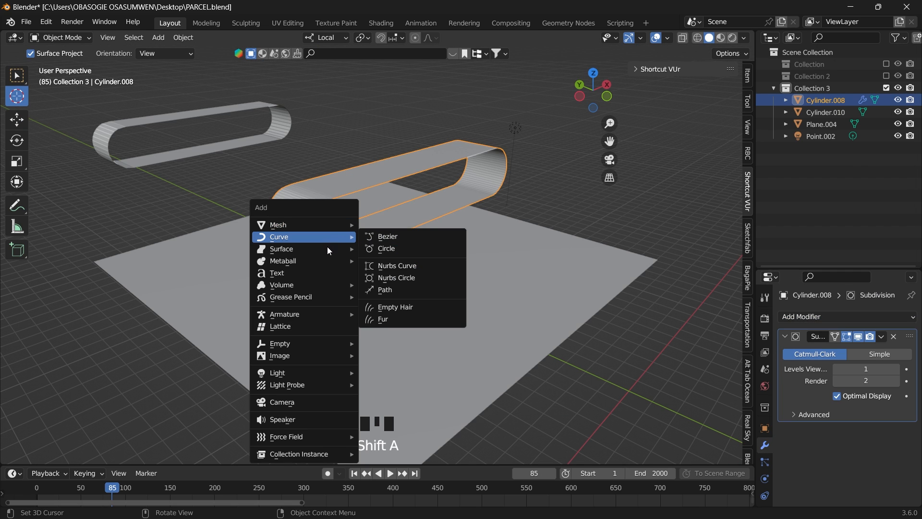
{"action": "left_click", "coordinate": [416, 277]}
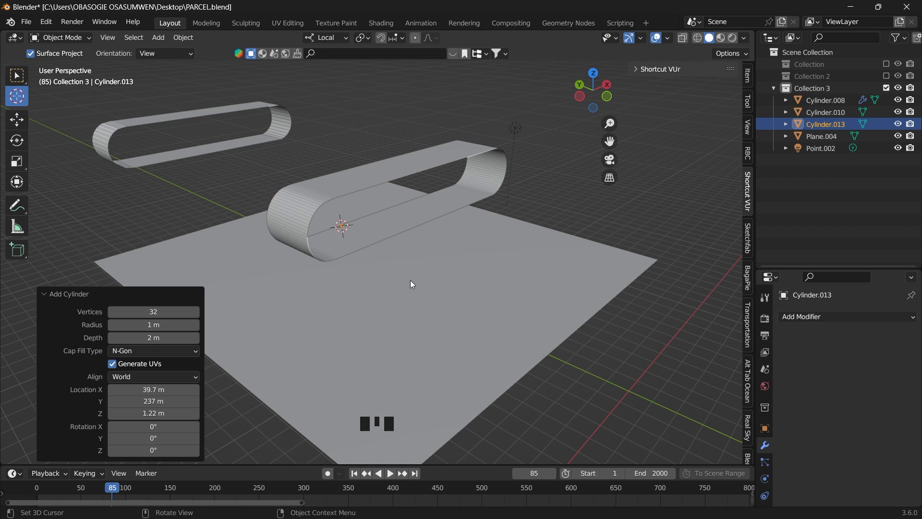
{"action": "key", "text": "s"}
{"action": "left_click", "coordinate": [339, 224]}
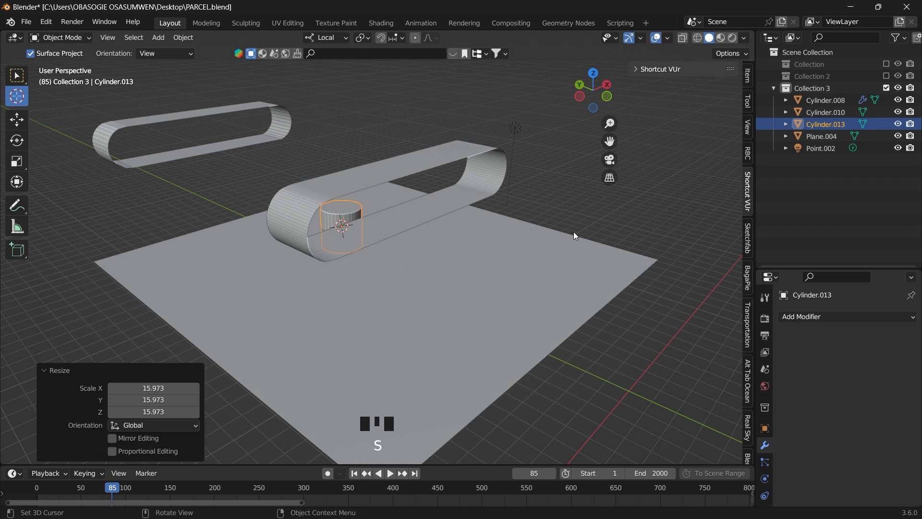
{"action": "left_click", "coordinate": [126, 38]}
{"action": "left_click", "coordinate": [375, 151]}
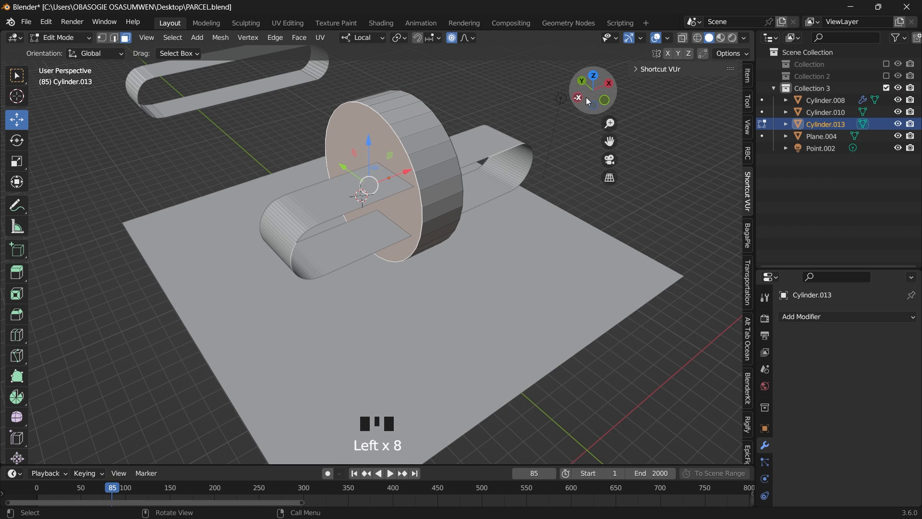
{"action": "mouse_move", "coordinate": [592, 90]}
{"action": "left_mouse_down"}
{"action": "mouse_move", "coordinate": [587, 101]}
{"action": "mouse_move", "coordinate": [587, 91]}
{"action": "left_mouse_up"}
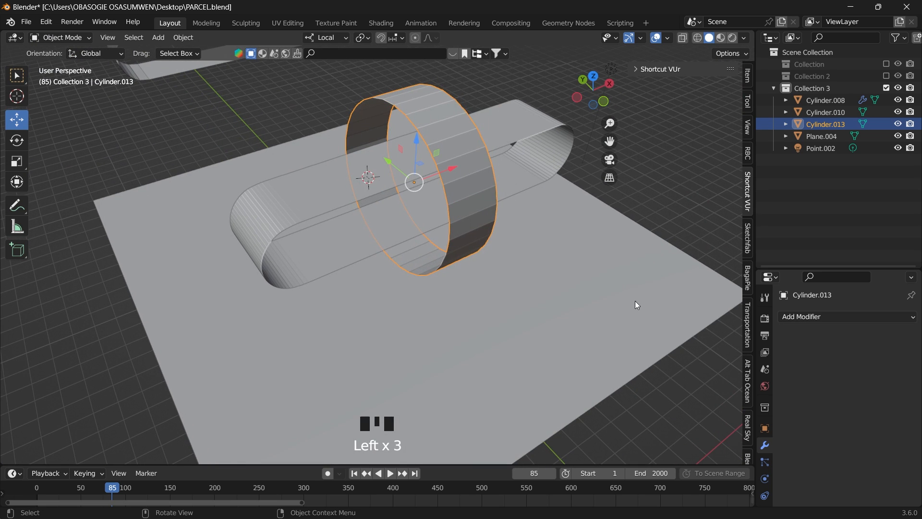
- Bring up the Add Modifier list for the band
{"action": "left_click", "coordinate": [799, 316]}
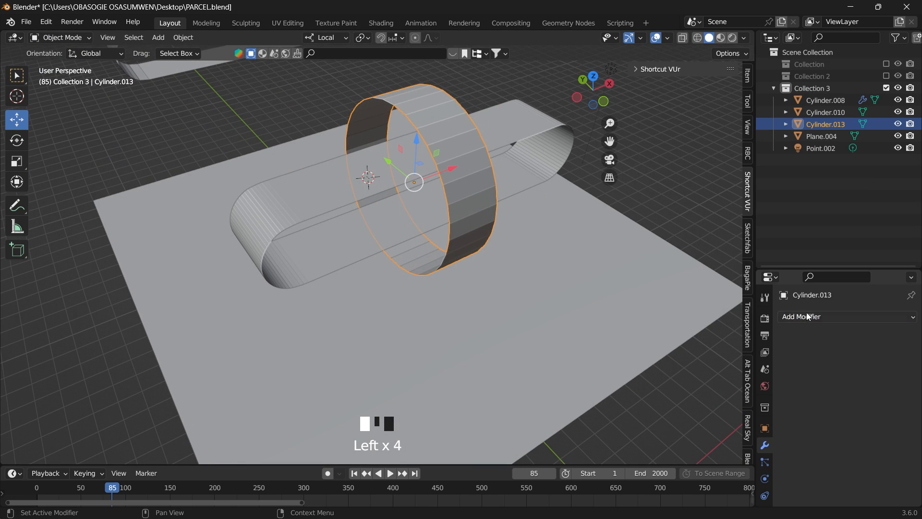
{"action": "left_click", "coordinate": [807, 316]}
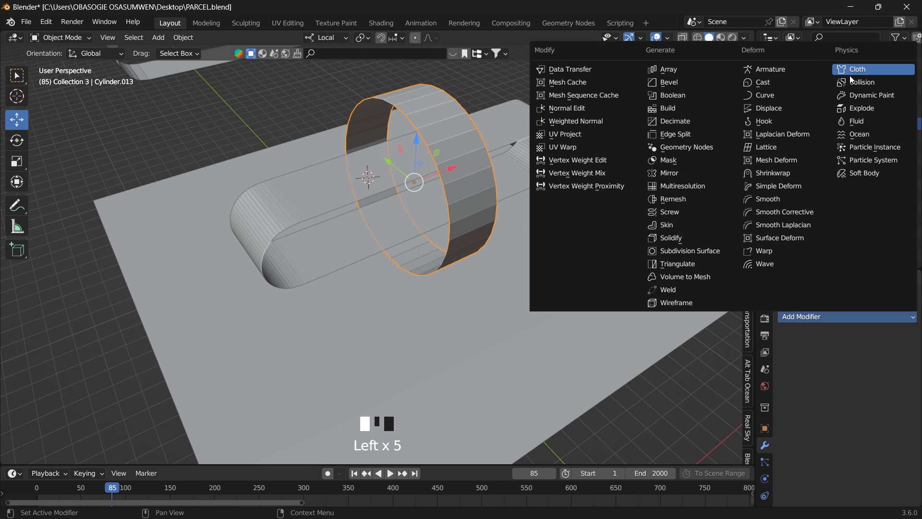
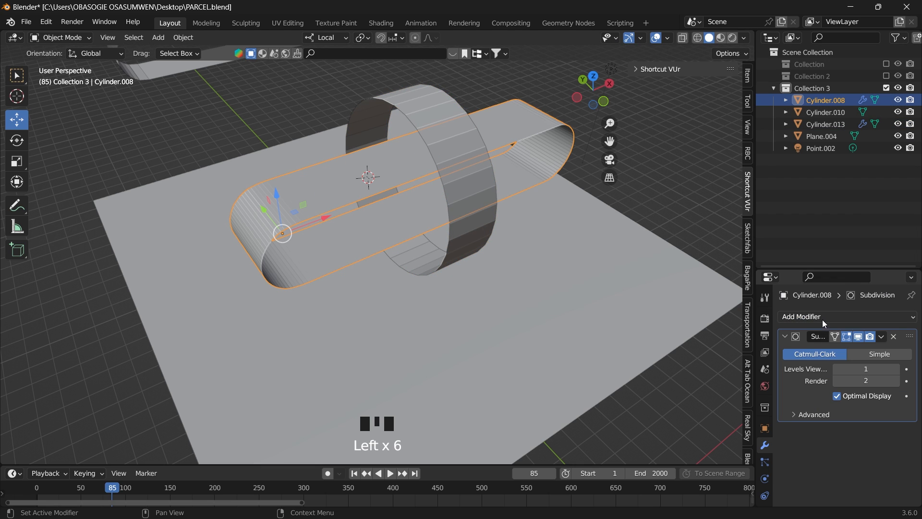
- Give the loop a Cloth modifier with gravity 0, self collisions on and collision quality 5
{"action": "left_click", "coordinate": [824, 319]}
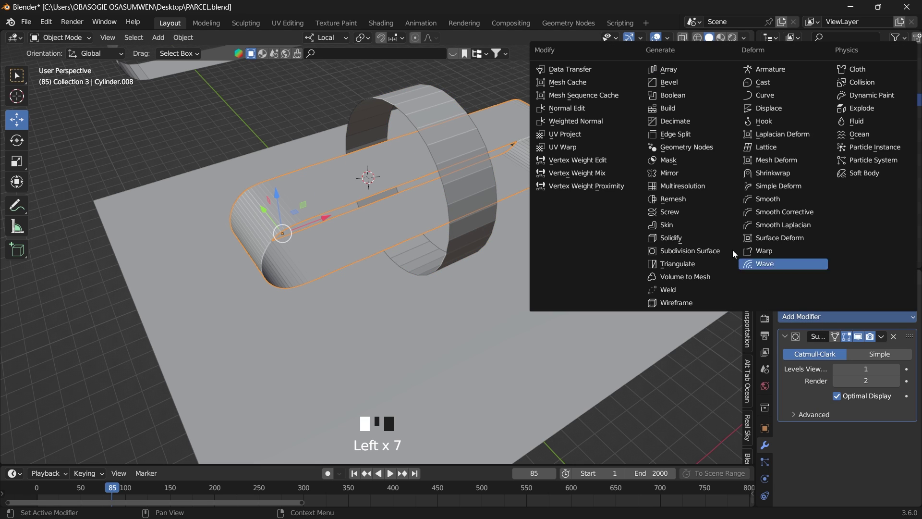
{"action": "left_click", "coordinate": [857, 70]}
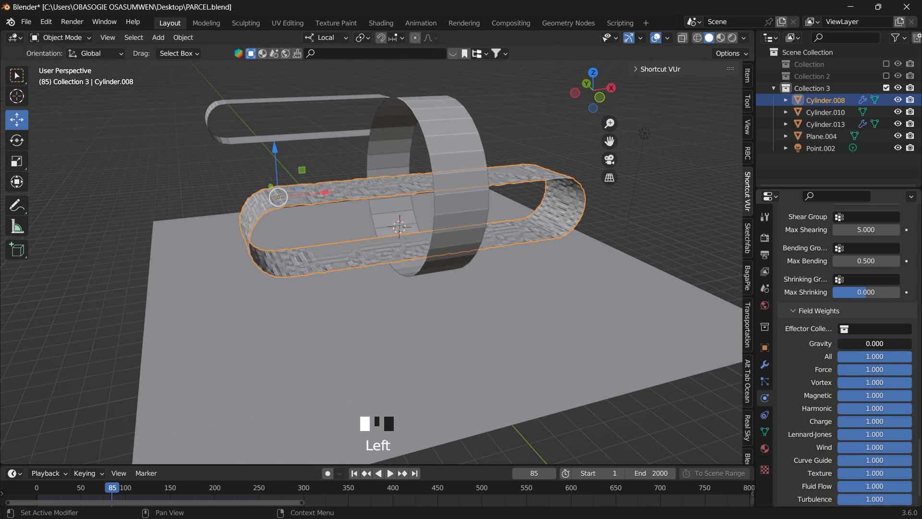
{"action": "key", "text": "Return"}
{"action": "left_click_drag", "start_coordinate": [920, 446], "coordinate": [920, 375]}
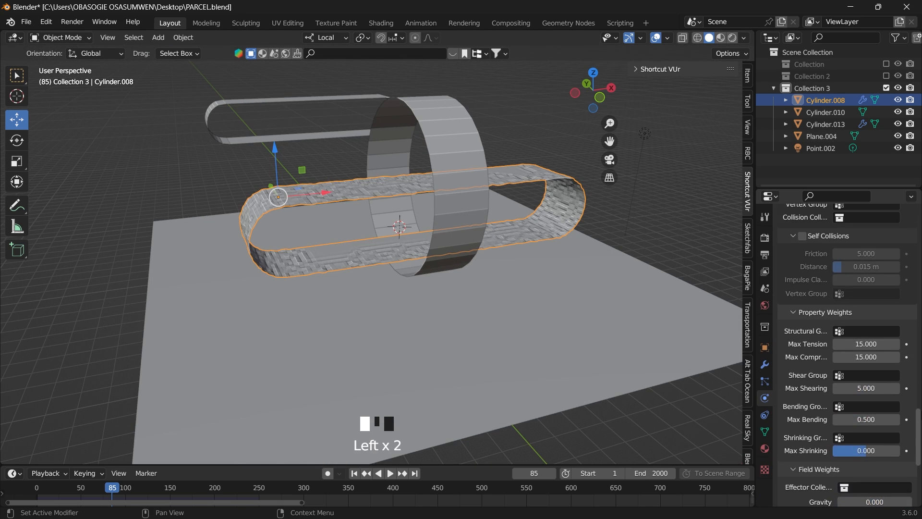
{"action": "left_click", "coordinate": [802, 447]}
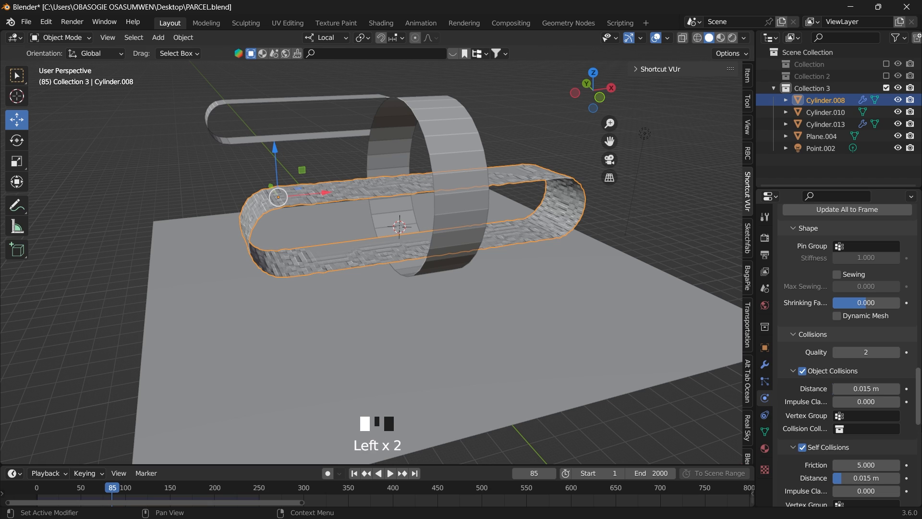
{"action": "scroll", "coordinate": [864, 360], "scroll_direction": "up", "scroll_amount": 1}
{"action": "left_click", "coordinate": [895, 364]}
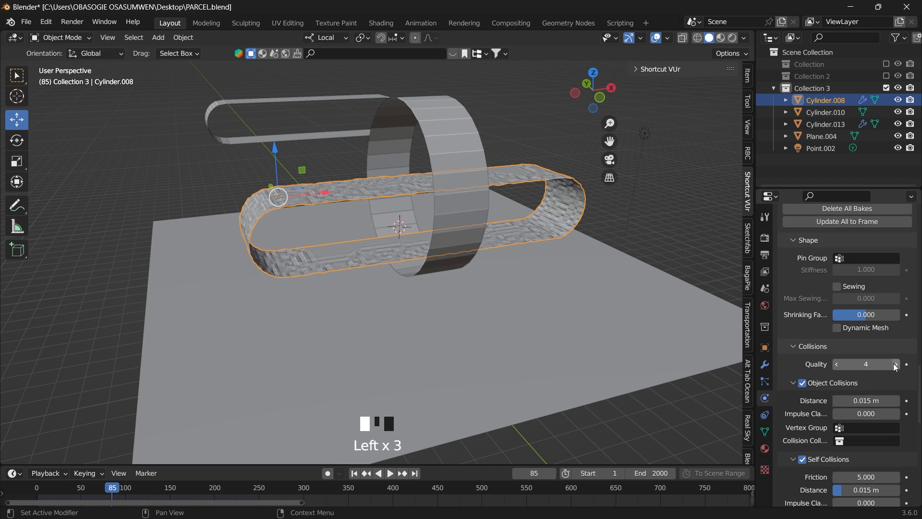
{"action": "scroll", "coordinate": [850, 325], "scroll_direction": "up", "scroll_amount": 4}
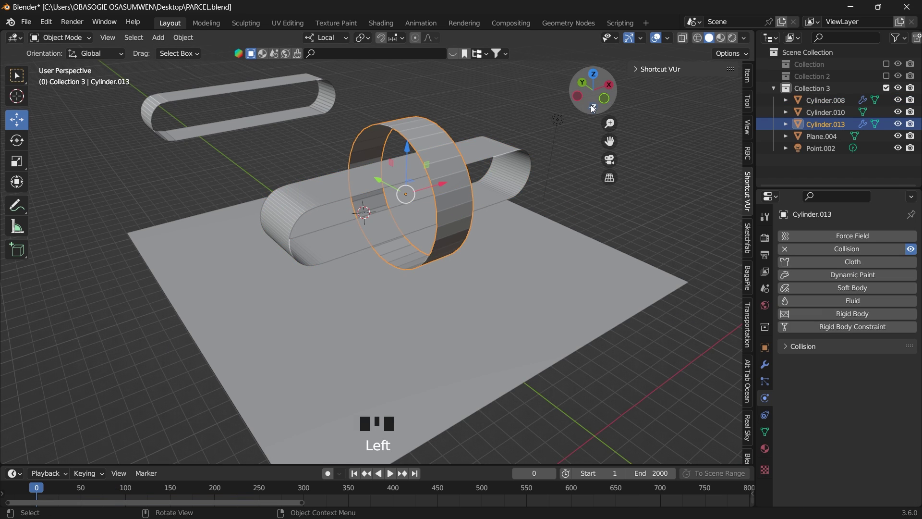
- Expand the ring's Collision settings and adjust its outer thickness in a wider Properties editor
{"action": "middle_click_drag", "start_coordinate": [593, 108], "coordinate": [504, 180]}
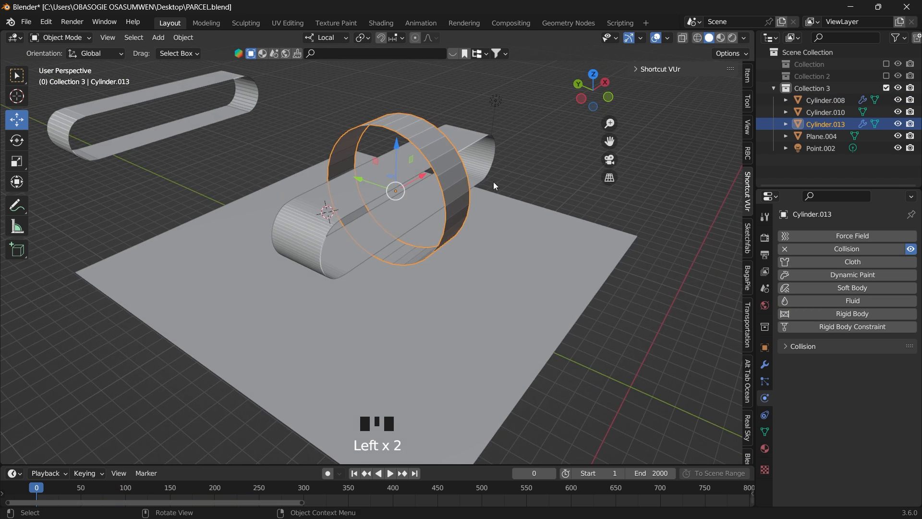
{"action": "left_click", "coordinate": [785, 346]}
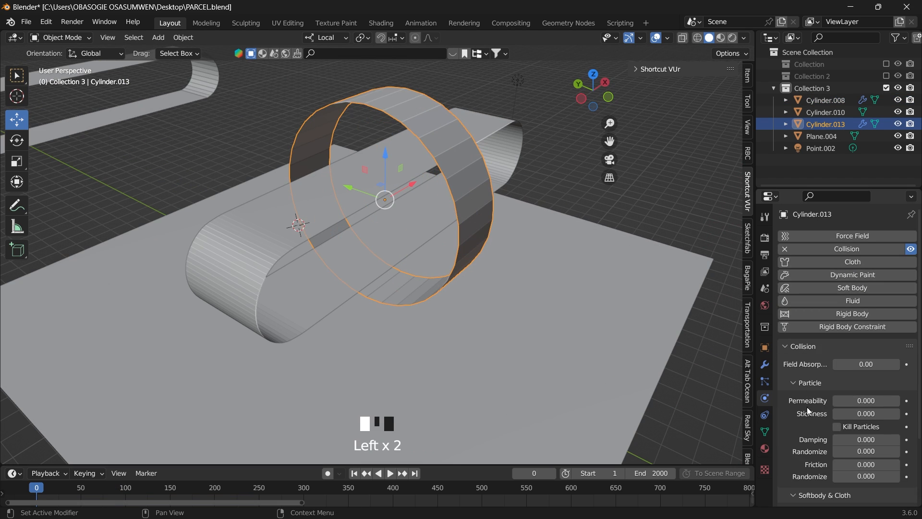
{"action": "scroll", "coordinate": [808, 410], "scroll_direction": "down", "scroll_amount": 3}
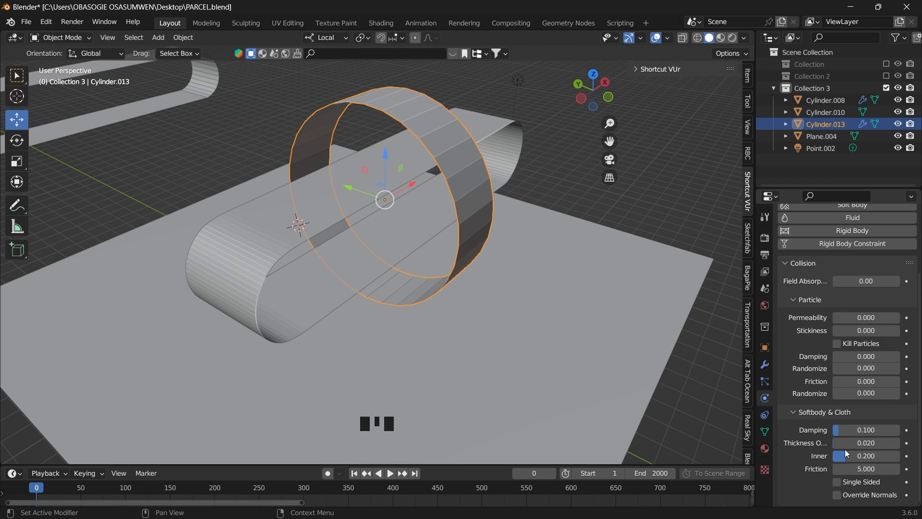
{"action": "left_click_drag", "start_coordinate": [755, 423], "coordinate": [734, 425]}
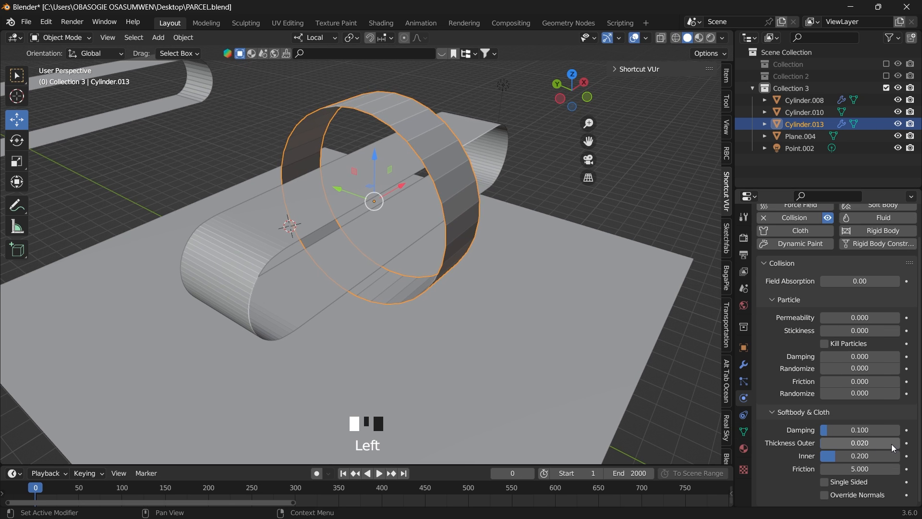
{"action": "left_click", "coordinate": [828, 444]}
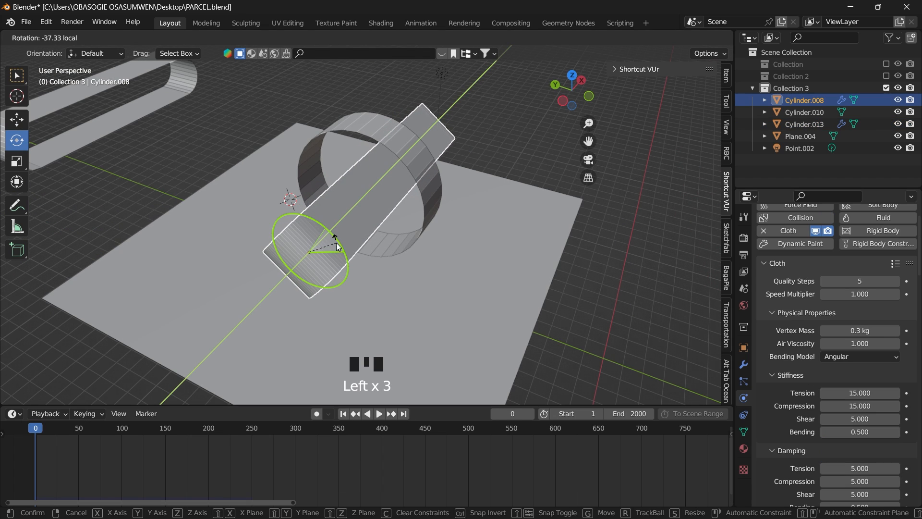
- Shrink the ring to 0.3 scale at frame 25 and key its location, rotation and scale
{"action": "left_click", "coordinate": [329, 234]}
{"action": "middle_click_drag", "start_coordinate": [328, 238], "coordinate": [362, 226]}
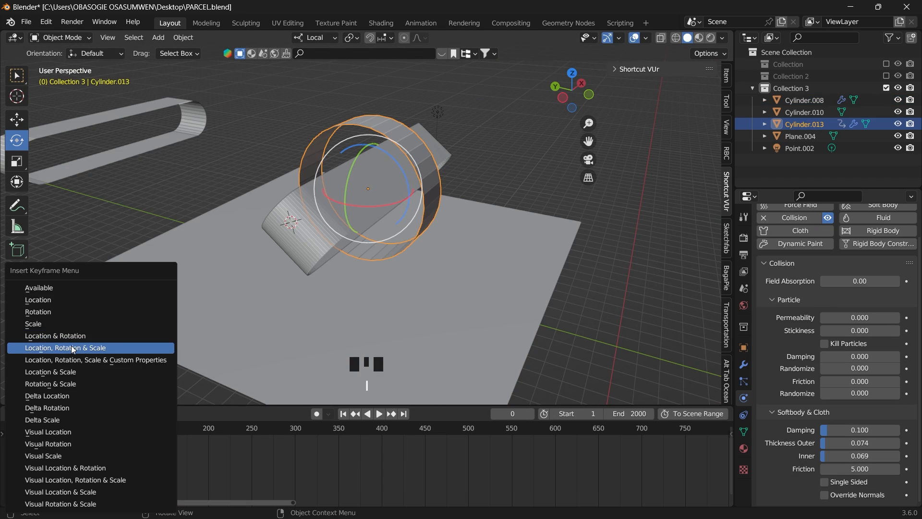
{"action": "mouse_move", "coordinate": [37, 433]}
{"action": "left_mouse_down"}
{"action": "mouse_move", "coordinate": [77, 436]}
{"action": "mouse_move", "coordinate": [56, 437]}
{"action": "left_mouse_up"}
{"action": "key", "text": "s"}
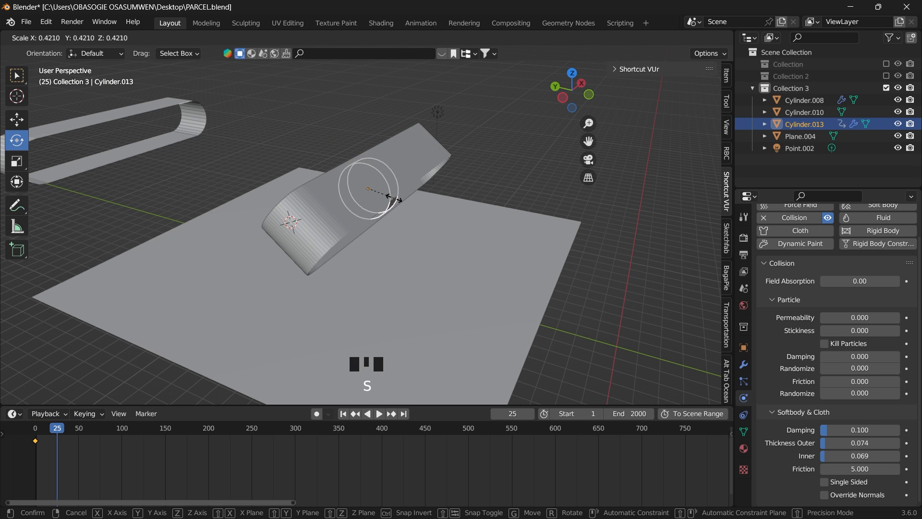
{"action": "left_click", "coordinate": [375, 195]}
{"action": "middle_click_drag", "start_coordinate": [375, 216], "coordinate": [447, 274]}
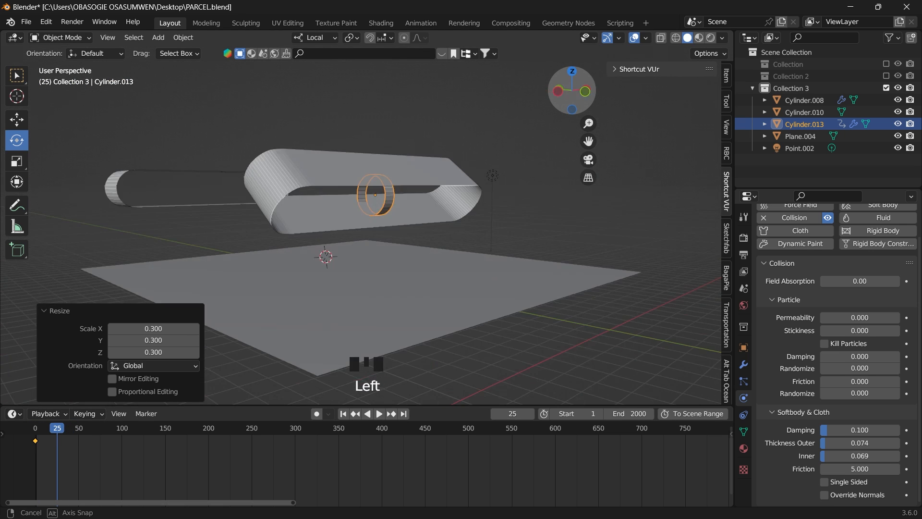
{"action": "key", "text": "i"}
{"action": "left_click", "coordinate": [267, 330]}
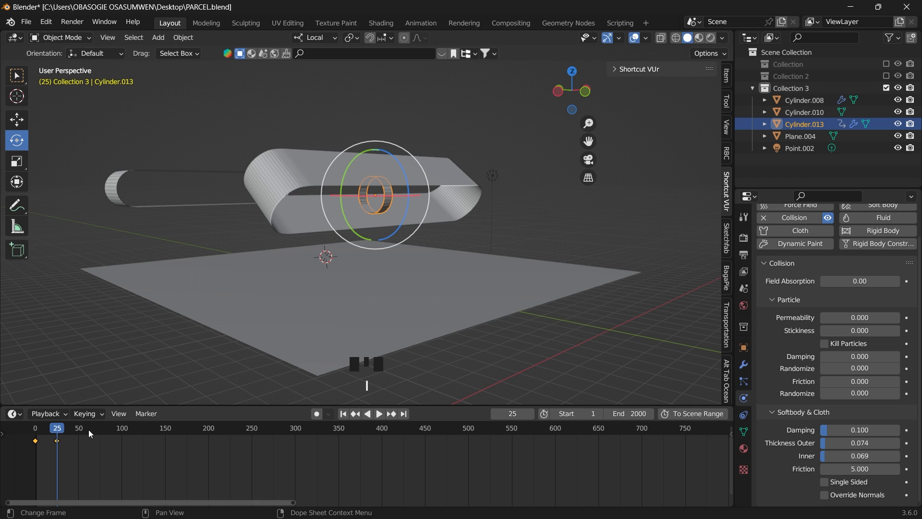
- Add a holding keyframe for the ring at frame 34
{"action": "left_click_drag", "start_coordinate": [58, 431], "coordinate": [91, 433]}
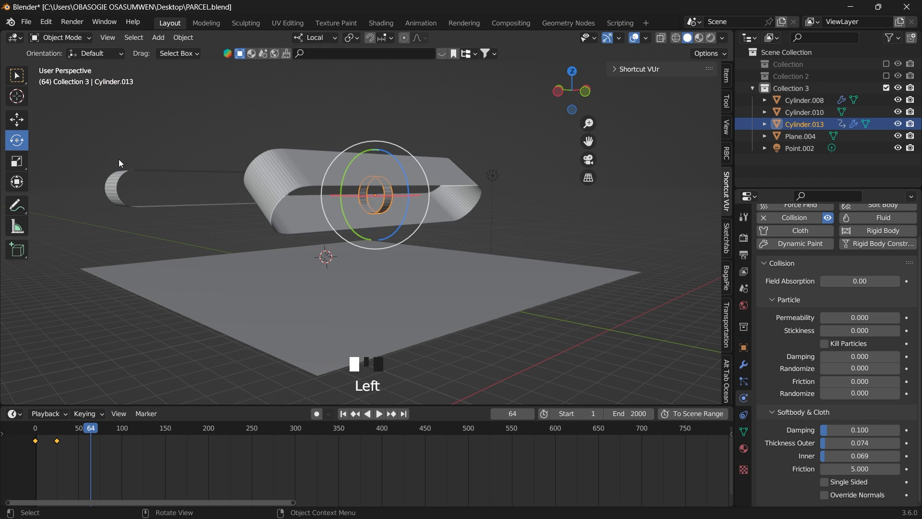
{"action": "left_click", "coordinate": [16, 119]}
{"action": "left_click", "coordinate": [385, 204]}
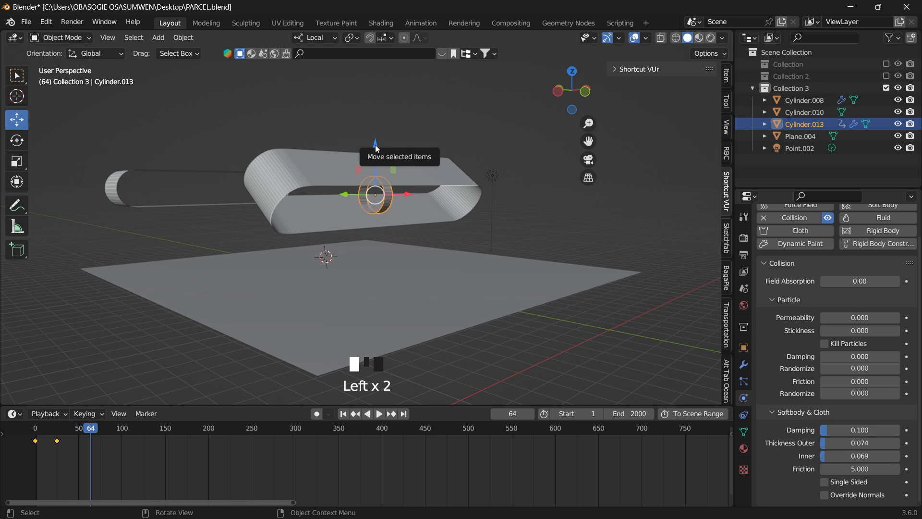
{"action": "left_click_drag", "start_coordinate": [82, 428], "coordinate": [59, 438]}
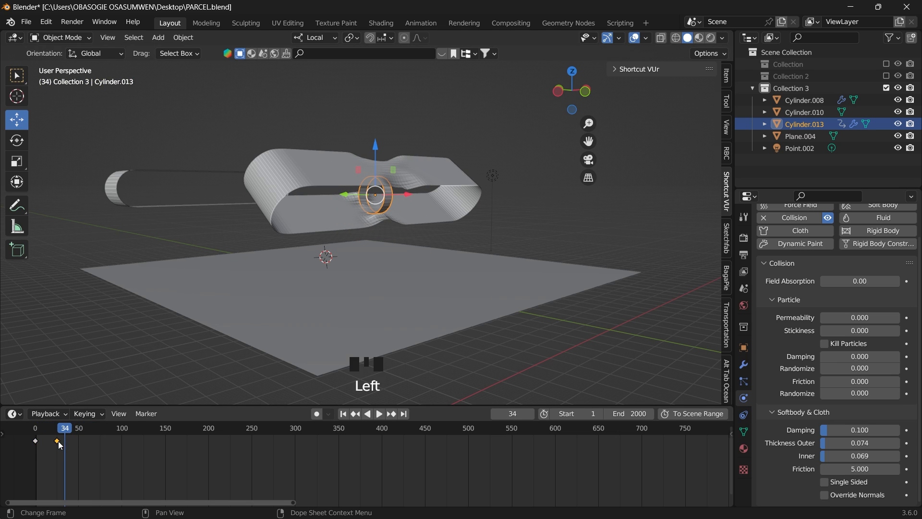
{"action": "right_click", "coordinate": [59, 442]}
{"action": "right_click", "coordinate": [68, 360]}
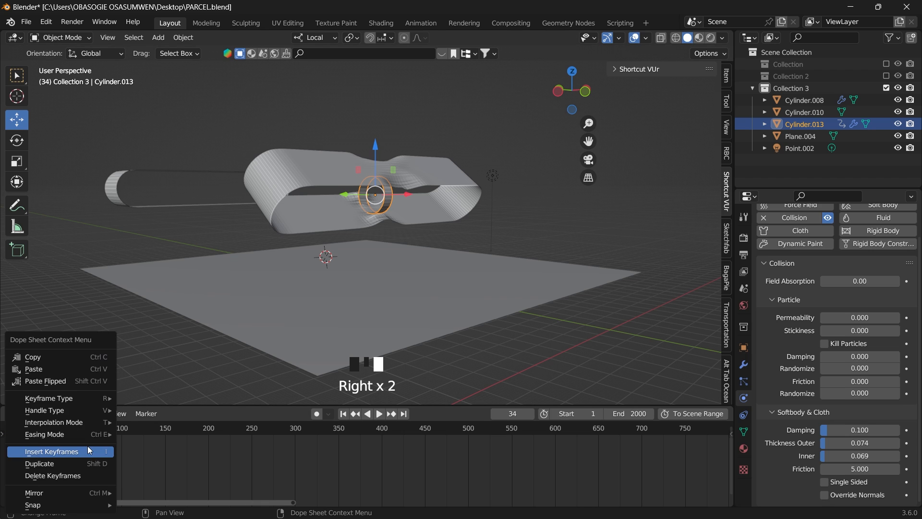
{"action": "left_click", "coordinate": [43, 369]}
- Move the ring about 21 m down through the loop and key it at frame 51
{"action": "left_click_drag", "start_coordinate": [70, 430], "coordinate": [81, 432]}
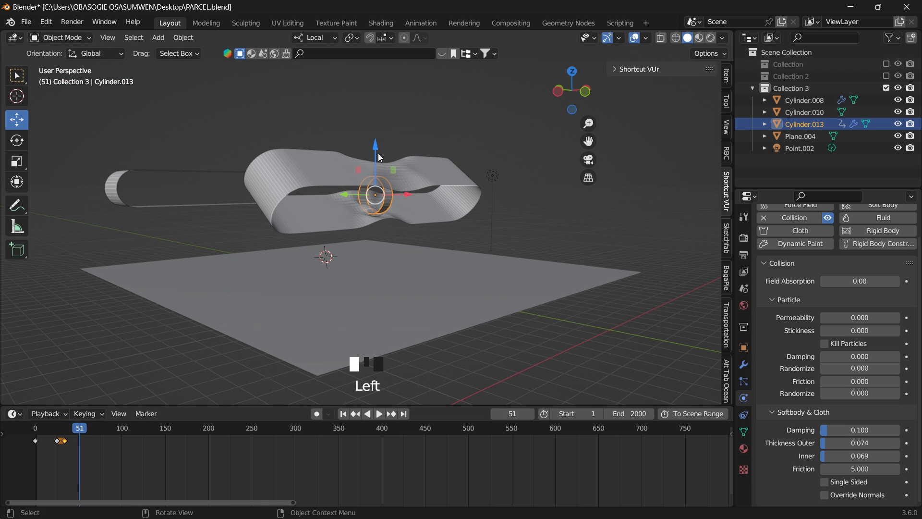
{"action": "left_click_drag", "start_coordinate": [376, 144], "coordinate": [376, 183]}
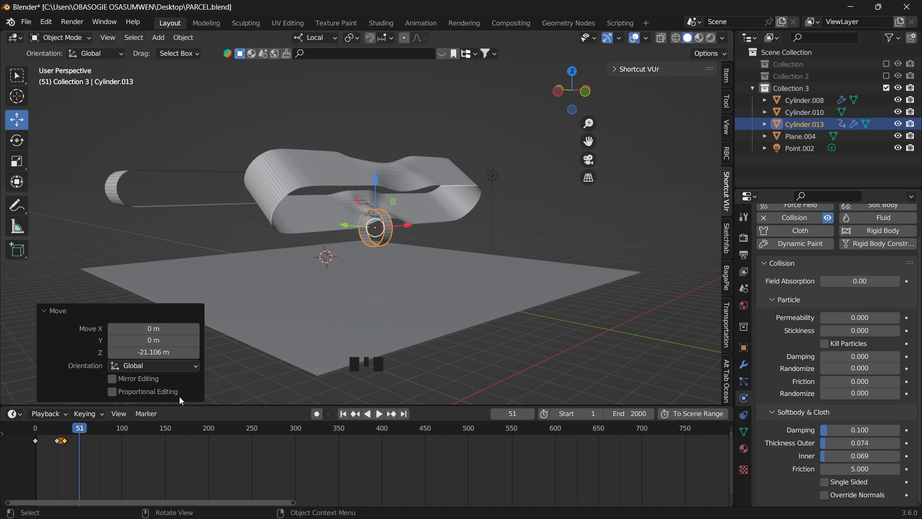
{"action": "key", "text": "i"}
{"action": "left_click", "coordinate": [245, 331]}
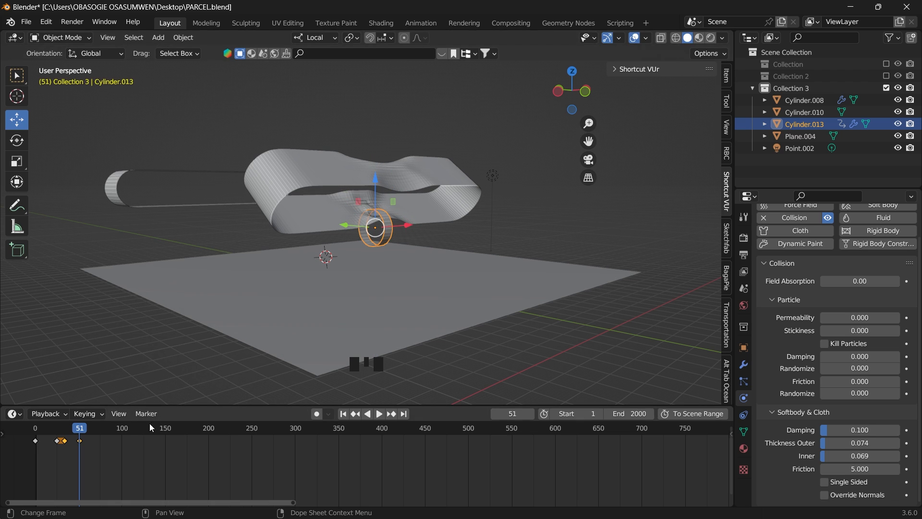
{"action": "left_click_drag", "start_coordinate": [80, 430], "coordinate": [36, 432]}
- Play the simulation so the falling ring pinches the cloth loop into a bow by about frame 92
{"action": "key", "text": "space"}
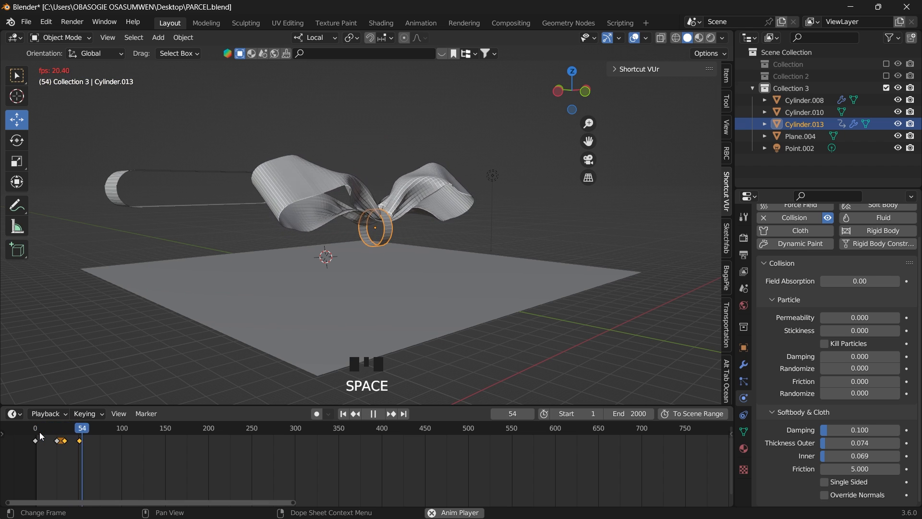
{"action": "key", "text": "space"}
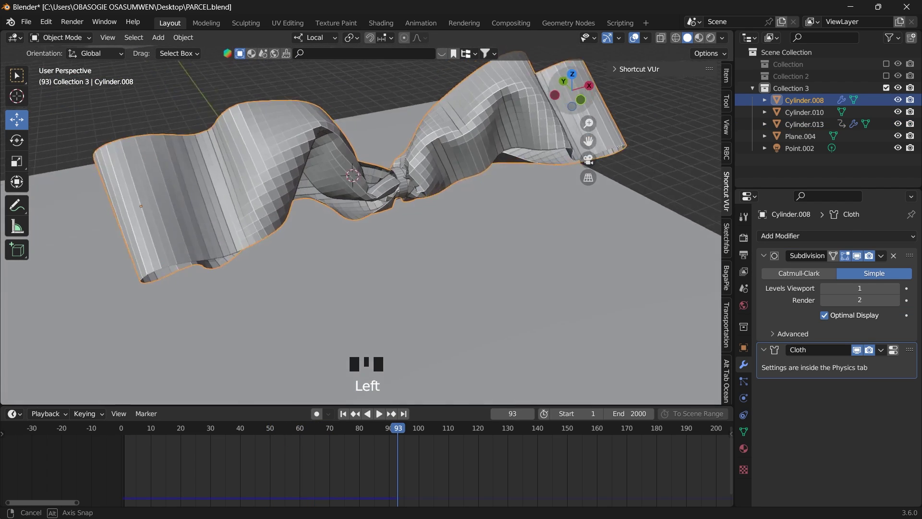
{"action": "middle_click_drag", "start_coordinate": [353, 176], "coordinate": [403, 166]}
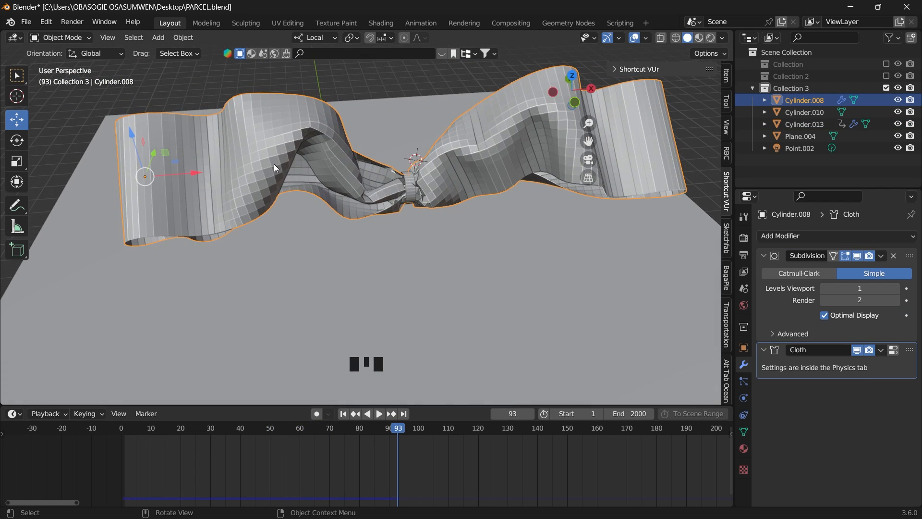
{"action": "left_click", "coordinate": [121, 439]}
{"action": "key", "text": "space"}
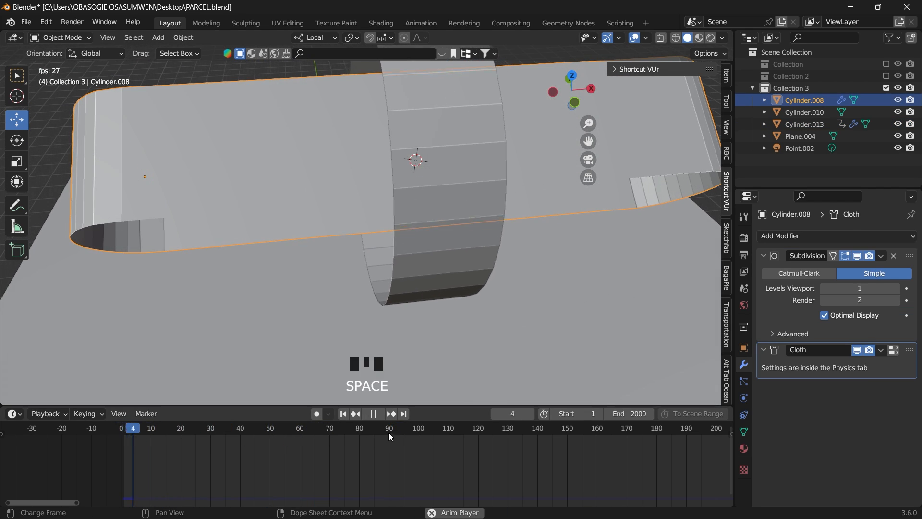
{"action": "scroll", "coordinate": [788, 409], "scroll_direction": "down", "scroll_amount": 16}
{"action": "scroll", "coordinate": [788, 408], "scroll_direction": "down", "scroll_amount": 7}
{"action": "scroll", "coordinate": [782, 394], "scroll_direction": "down", "scroll_amount": 4}
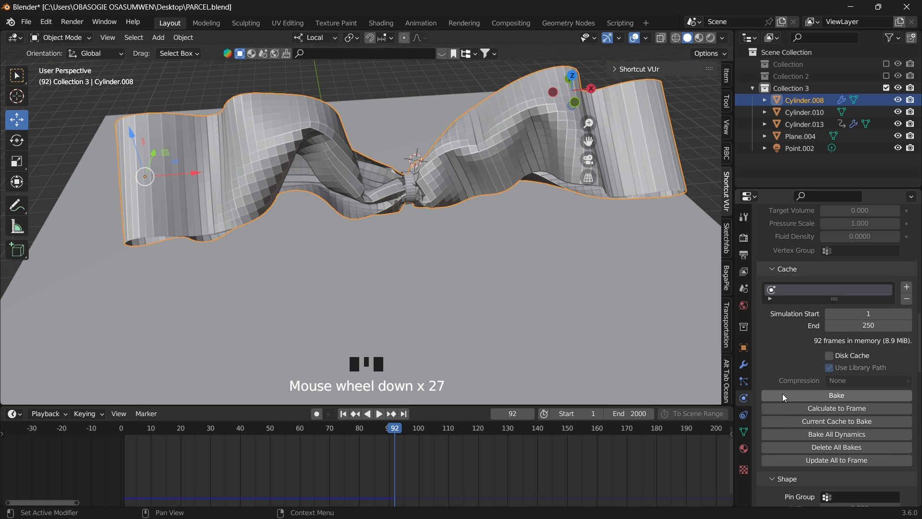
- Set the cache end frame to 90, bake the cloth simulation and replay it
{"action": "left_click", "coordinate": [858, 325]}
{"action": "type", "text": "90"}
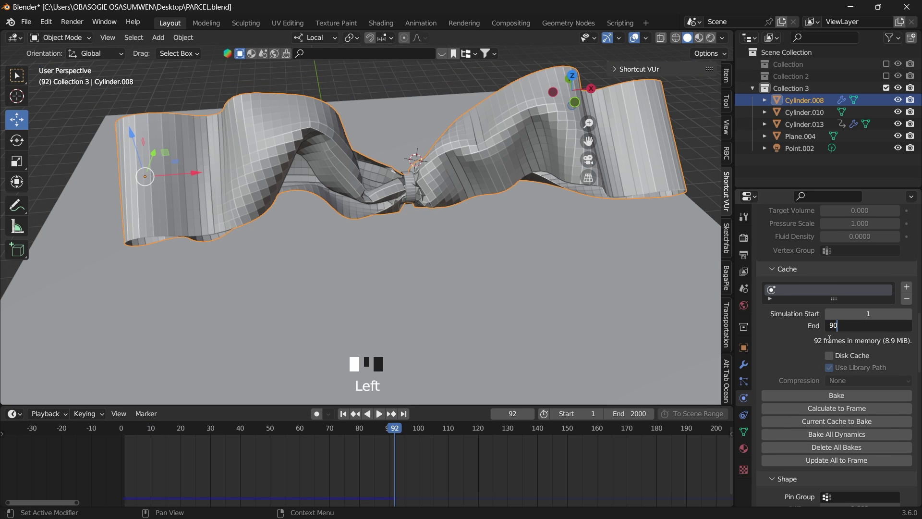
{"action": "key", "text": "Return"}
{"action": "left_click", "coordinate": [820, 395]}
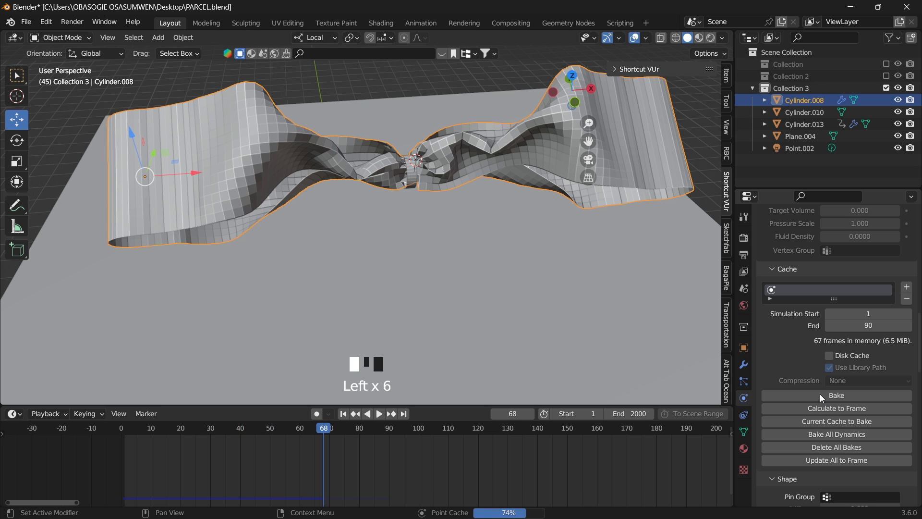
{"action": "left_click", "coordinate": [142, 435]}
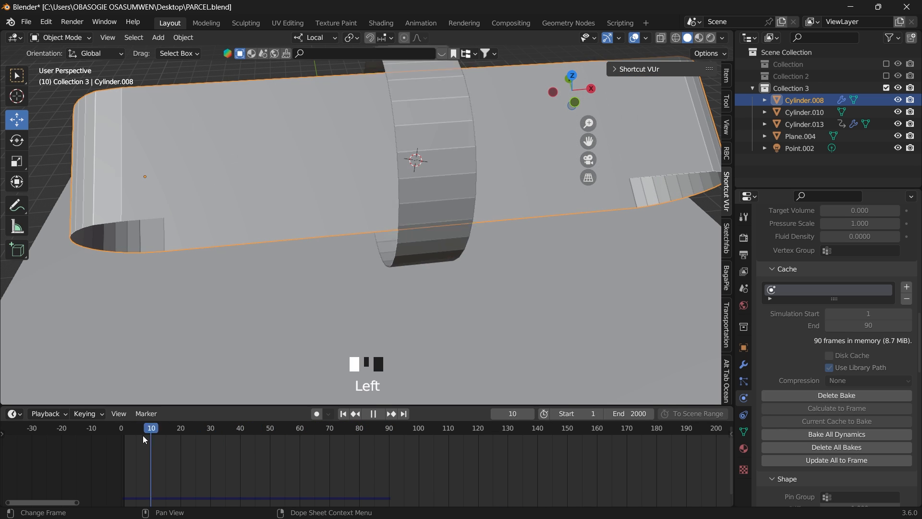
{"action": "key", "text": "space"}
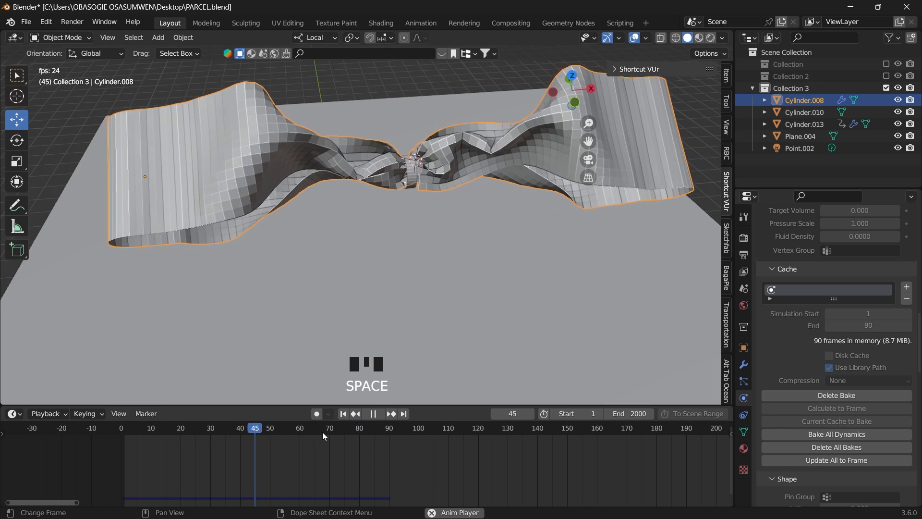
{"action": "key", "text": "space"}
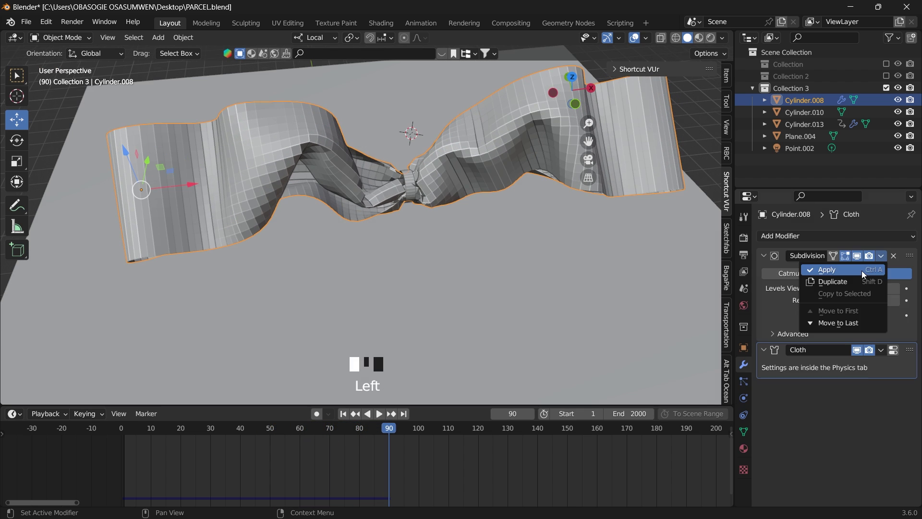
- Apply the Cloth modifier so the pinched bow shape becomes permanent mesh
{"action": "left_click", "coordinate": [862, 275]}
{"action": "left_click", "coordinate": [881, 255]}
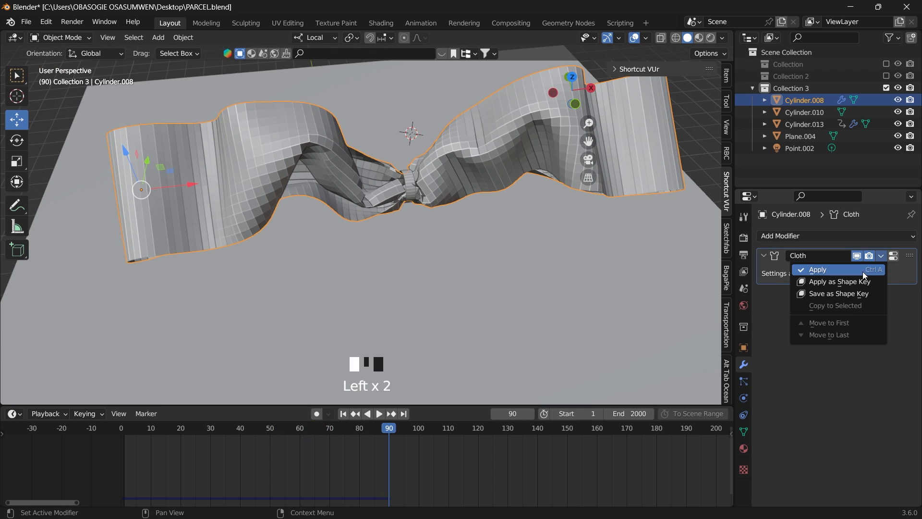
{"action": "left_click", "coordinate": [857, 273]}
{"action": "left_click_drag", "start_coordinate": [373, 427], "coordinate": [284, 427]}
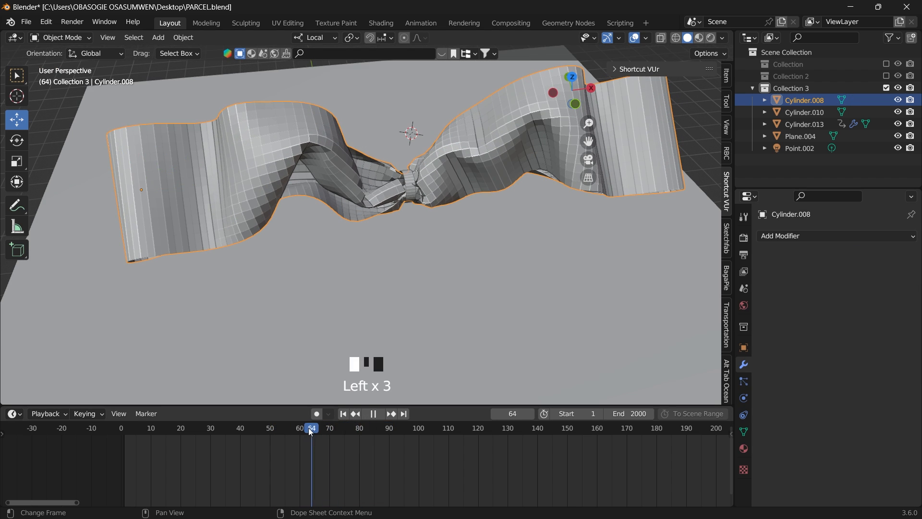
{"action": "key", "text": "space"}
{"action": "left_click_drag", "start_coordinate": [571, 86], "coordinate": [536, 135]}
{"action": "key", "text": "space"}
{"action": "scroll", "coordinate": [536, 135], "scroll_direction": "down", "scroll_amount": 4}
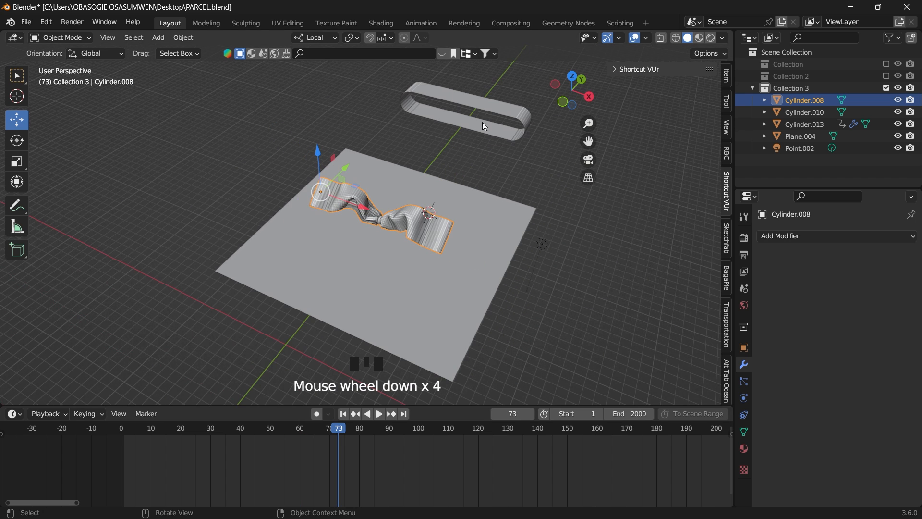
{"action": "scroll", "coordinate": [424, 214], "scroll_direction": "up", "scroll_amount": 3}
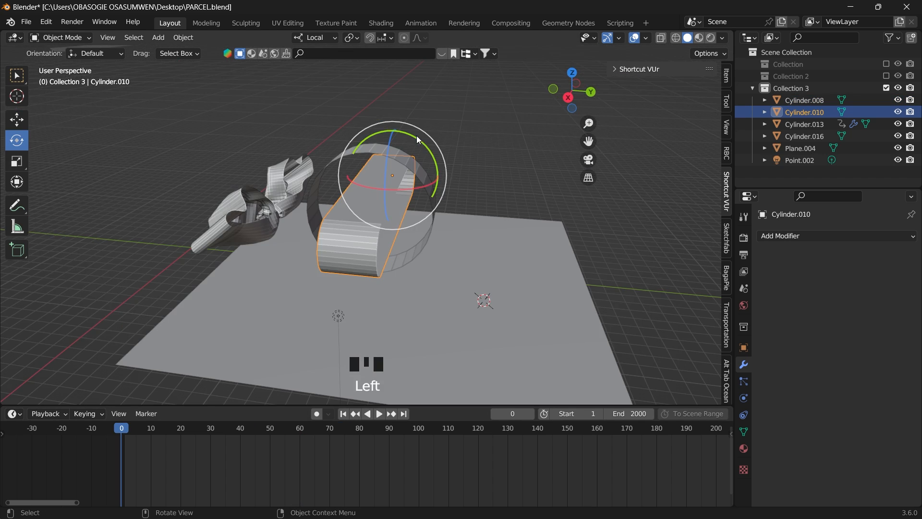
- Rotate the knot band upright and give it a Simple Subdivision modifier
{"action": "left_click_drag", "start_coordinate": [421, 180], "coordinate": [433, 168]}
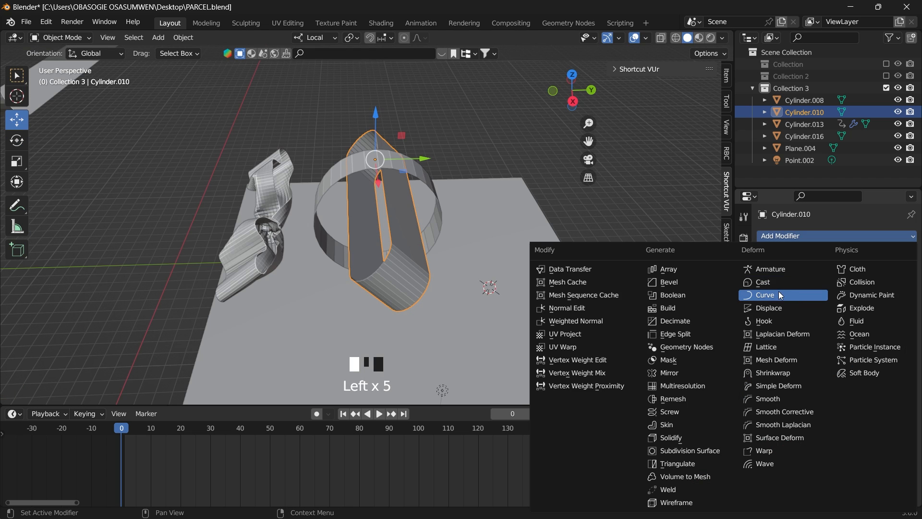
{"action": "left_click", "coordinate": [680, 450]}
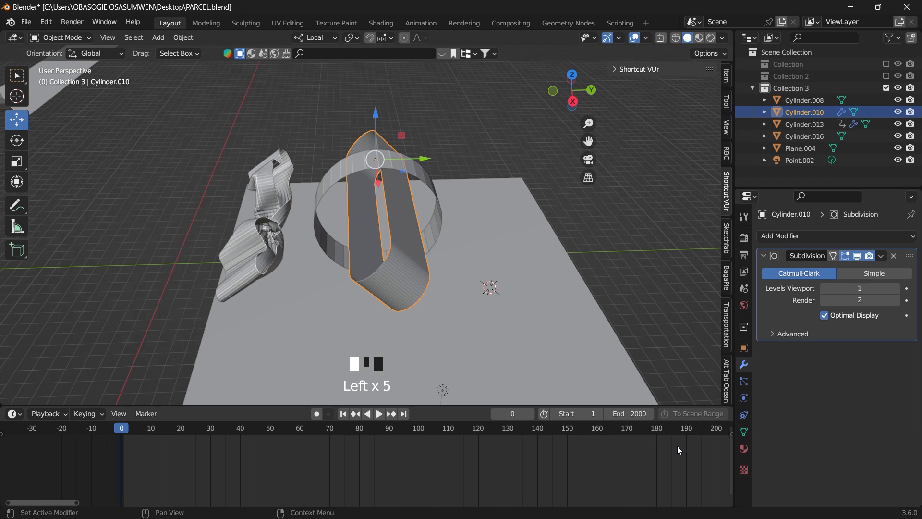
{"action": "left_click", "coordinate": [876, 275]}
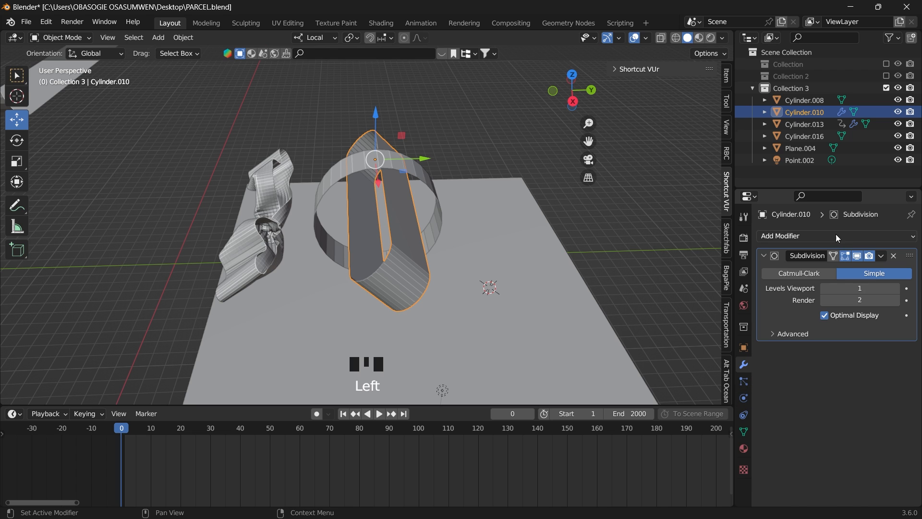
- Add Cloth physics to the knot band with zero gravity and self collisions enabled
{"action": "left_click", "coordinate": [780, 236]}
{"action": "left_click", "coordinate": [858, 269]}
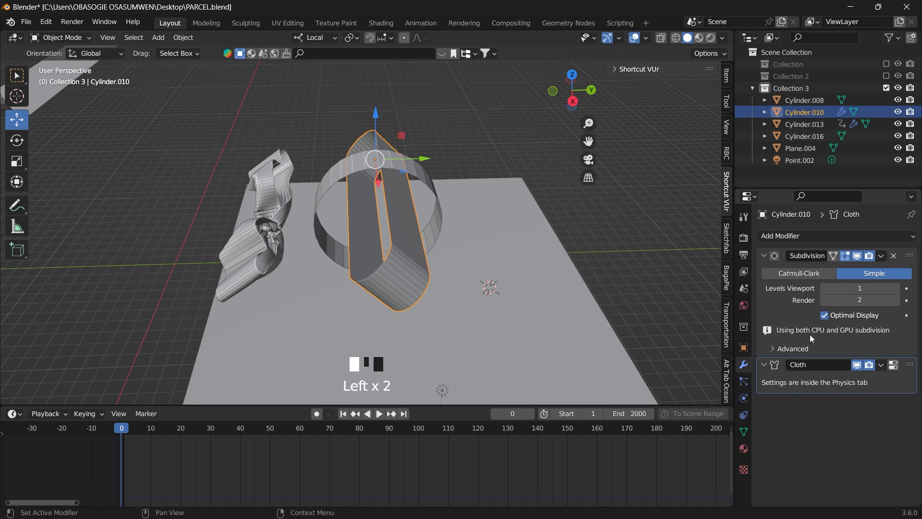
{"action": "left_click", "coordinate": [744, 415]}
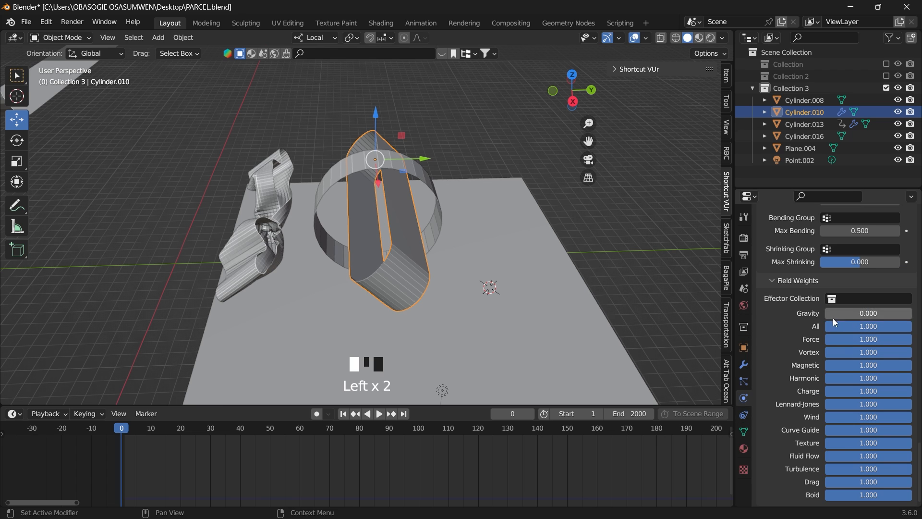
{"action": "scroll", "coordinate": [897, 401], "scroll_direction": "up", "scroll_amount": 7}
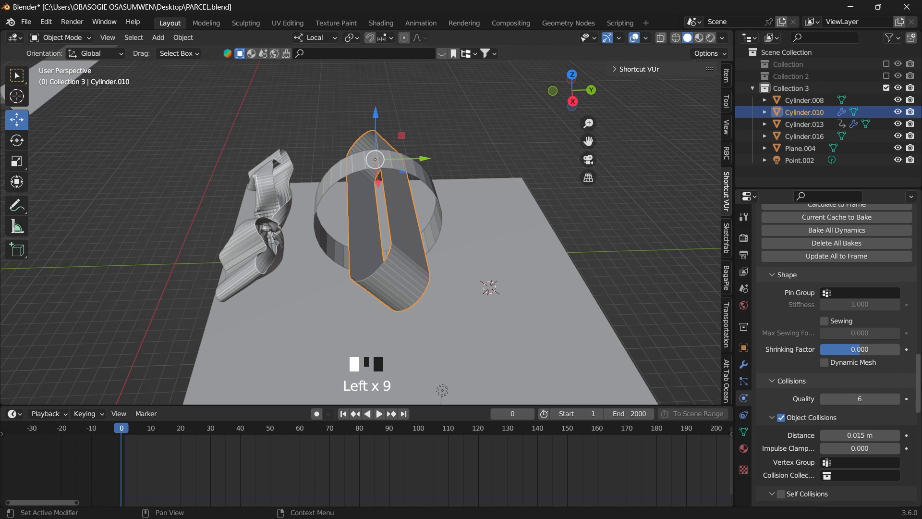
{"action": "scroll", "coordinate": [897, 360], "scroll_direction": "up", "scroll_amount": 5}
{"action": "scroll", "coordinate": [898, 360], "scroll_direction": "up", "scroll_amount": 3}
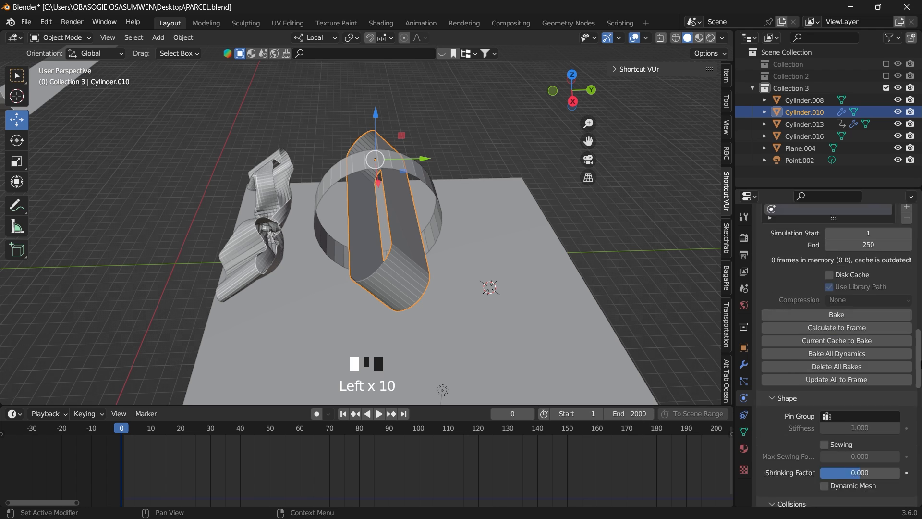
{"action": "scroll", "coordinate": [898, 360], "scroll_direction": "down", "scroll_amount": 5}
{"action": "scroll", "coordinate": [898, 360], "scroll_direction": "down", "scroll_amount": 3}
{"action": "scroll", "coordinate": [864, 376], "scroll_direction": "up", "scroll_amount": 2}
{"action": "scroll", "coordinate": [828, 389], "scroll_direction": "down", "scroll_amount": 3}
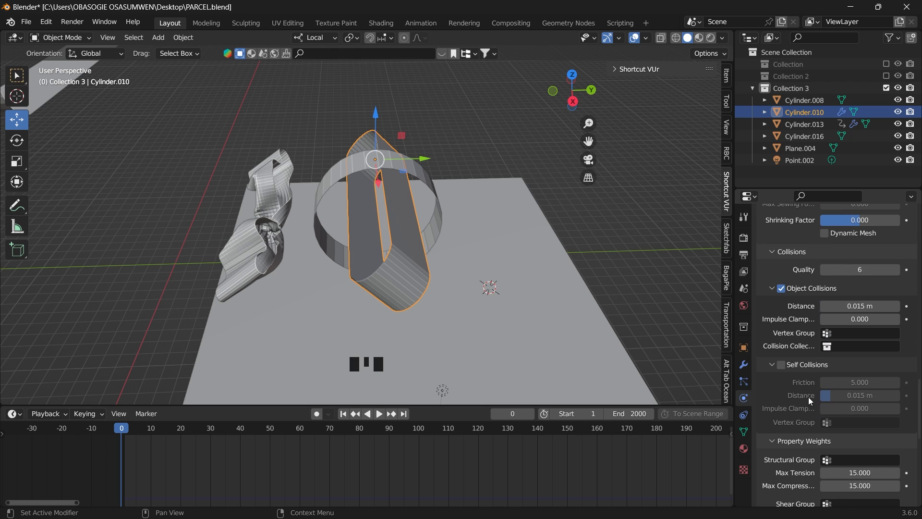
{"action": "left_click", "coordinate": [782, 365]}
{"action": "scroll", "coordinate": [828, 389], "scroll_direction": "up", "scroll_amount": 3}
- Preview the band's cloth simulation and return to the first frame
{"action": "key", "text": "space"}
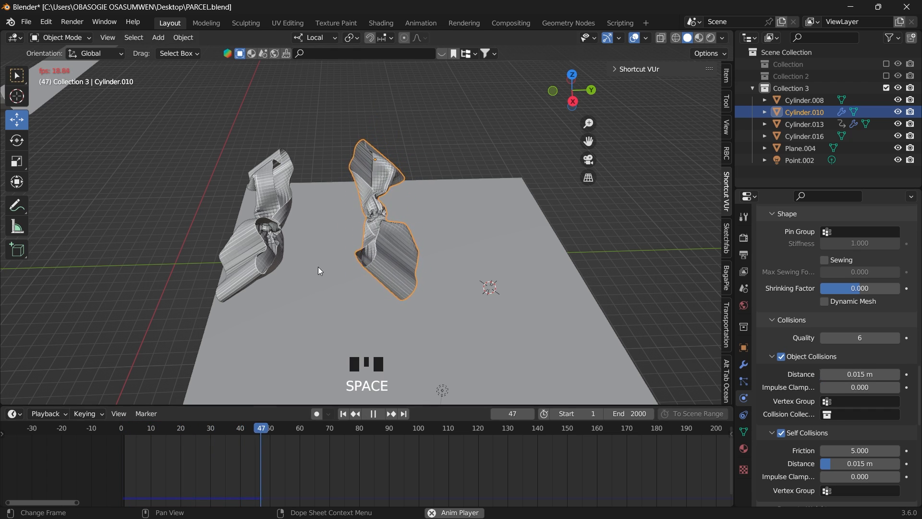
{"action": "left_click_drag", "start_coordinate": [569, 90], "coordinate": [240, 410]}
{"action": "key", "text": "space"}
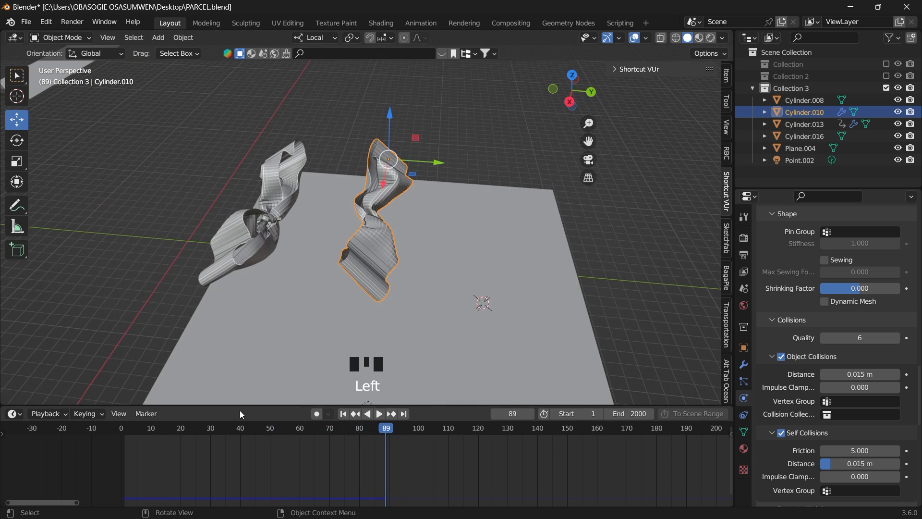
{"action": "left_click", "coordinate": [122, 429]}
{"action": "scroll", "coordinate": [806, 295], "scroll_direction": "up", "scroll_amount": 11}
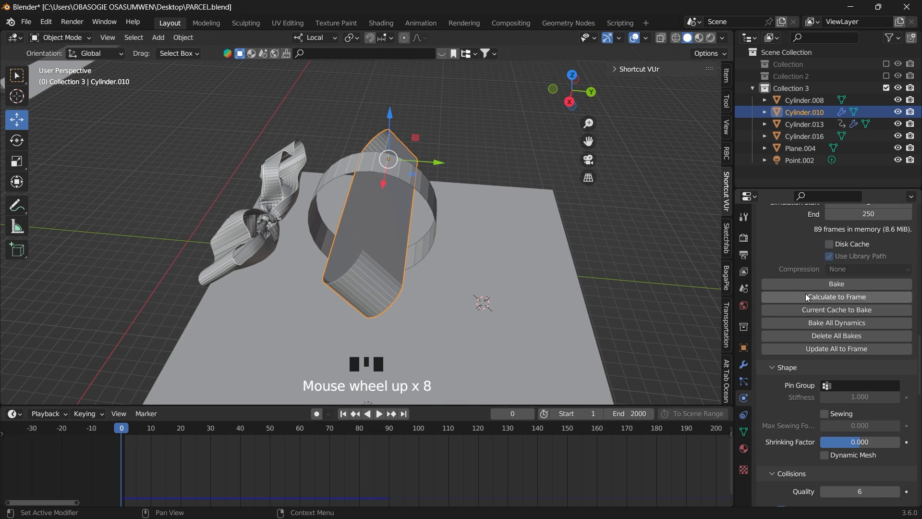
- Set the cache end to 90, bake the band's cloth simulation and replay it
{"action": "double_click", "coordinate": [857, 272]}
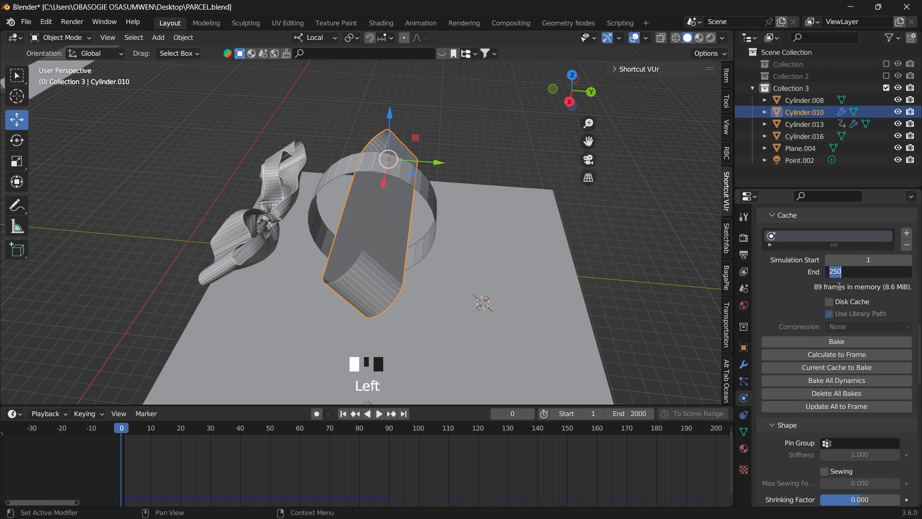
{"action": "type", "text": "90"}
{"action": "key", "text": "Return"}
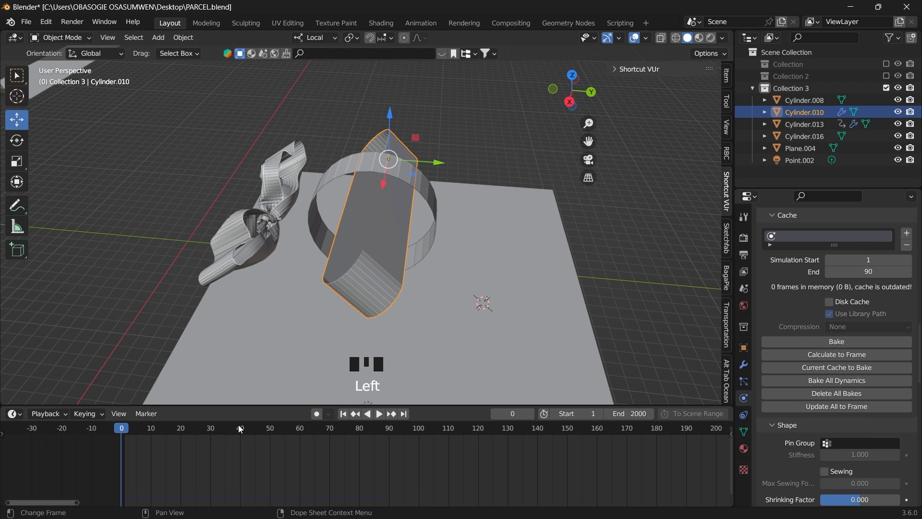
{"action": "left_click", "coordinate": [836, 342]}
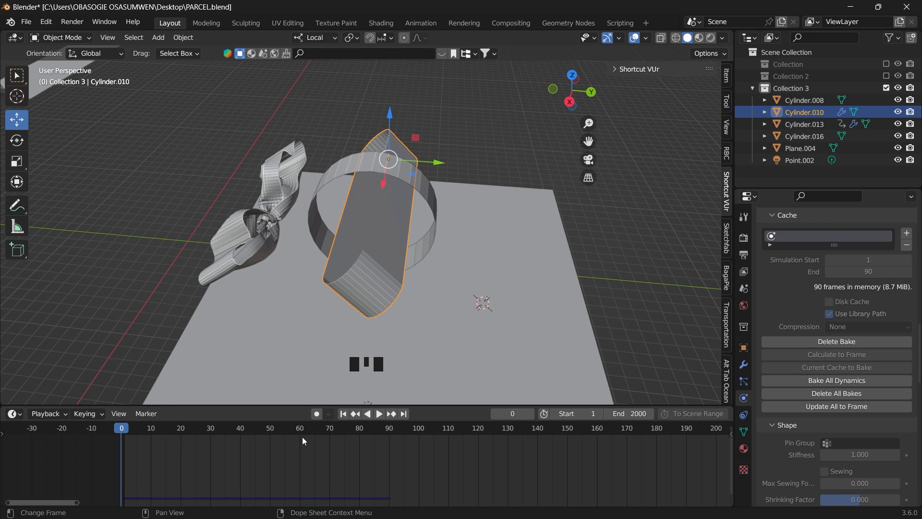
{"action": "left_click_drag", "start_coordinate": [302, 437], "coordinate": [249, 431]}
{"action": "key", "text": "space"}
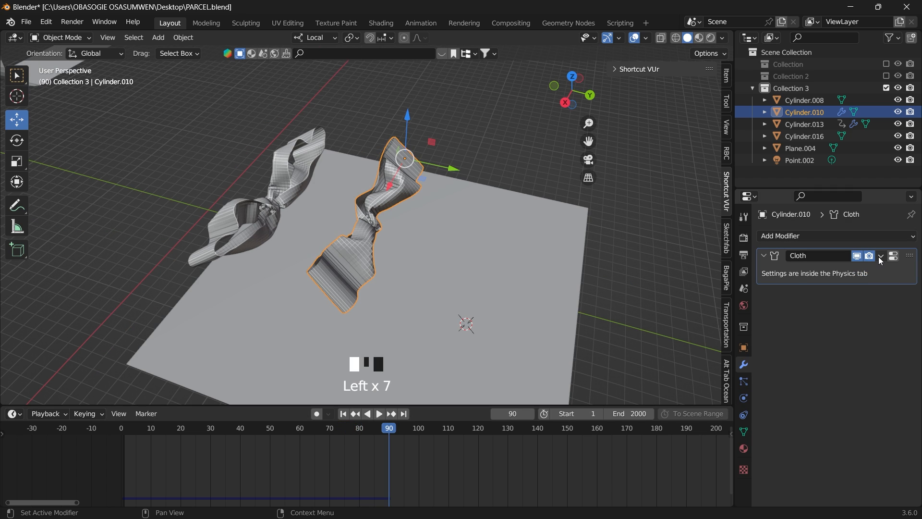
- Remove the band's Cloth modifier and pull the bow cloth's surface into shape
{"action": "left_click", "coordinate": [881, 257]}
{"action": "left_click", "coordinate": [852, 274]}
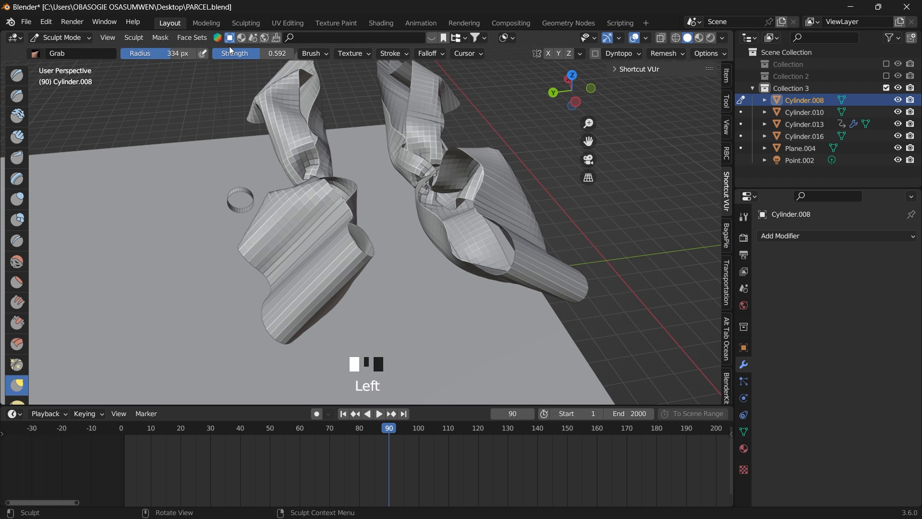
{"action": "left_click_drag", "start_coordinate": [461, 216], "coordinate": [505, 237]}
{"action": "left_click_drag", "start_coordinate": [433, 181], "coordinate": [504, 252]}
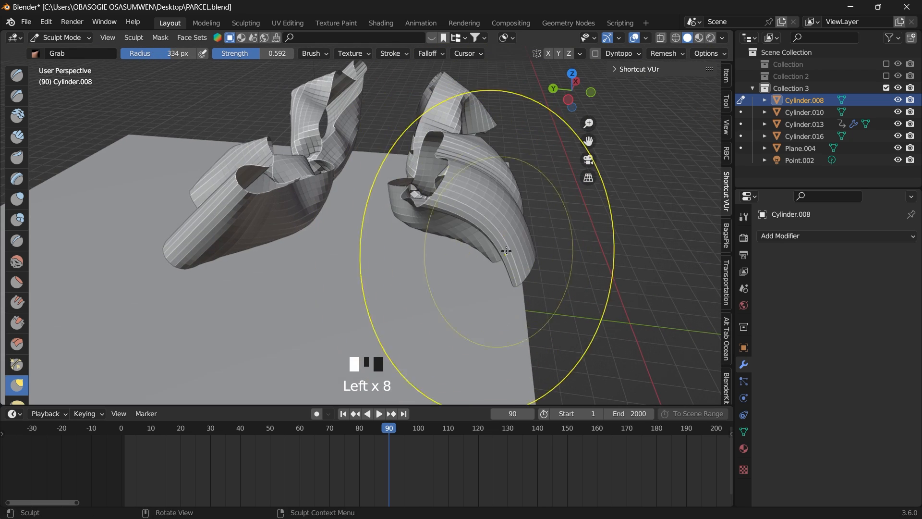
{"action": "left_click_drag", "start_coordinate": [469, 216], "coordinate": [556, 267]}
{"action": "middle_click_drag", "start_coordinate": [557, 267], "coordinate": [504, 216]}
{"action": "mouse_move", "coordinate": [303, 202]}
{"action": "left_mouse_down"}
{"action": "mouse_move", "coordinate": [273, 231]}
{"action": "mouse_move", "coordinate": [245, 202]}
{"action": "left_mouse_up"}
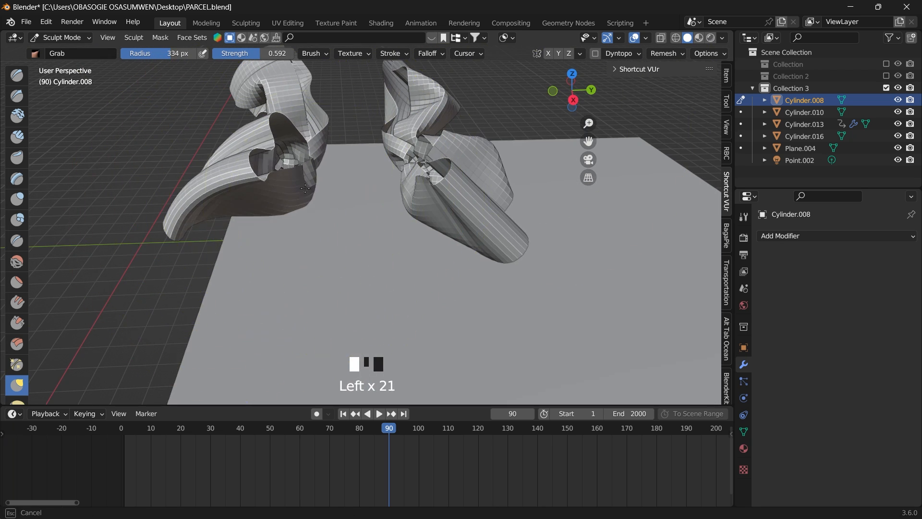
{"action": "middle_click_drag", "start_coordinate": [361, 216], "coordinate": [360, 325]}
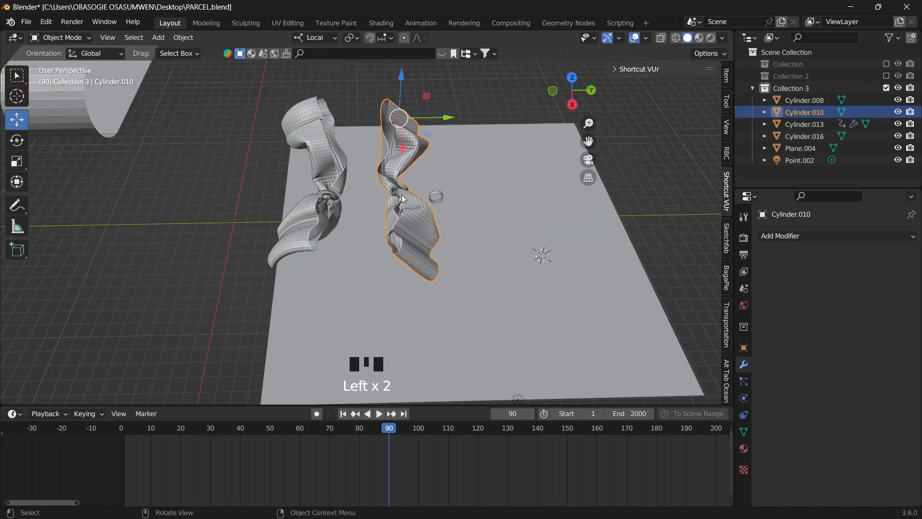
{"action": "middle_click_drag", "start_coordinate": [580, 109], "coordinate": [326, 158]}
- Sculpt the knot mesh with a 116 px Grab brush, pulling it upward into a new shape
{"action": "left_click", "coordinate": [61, 38]}
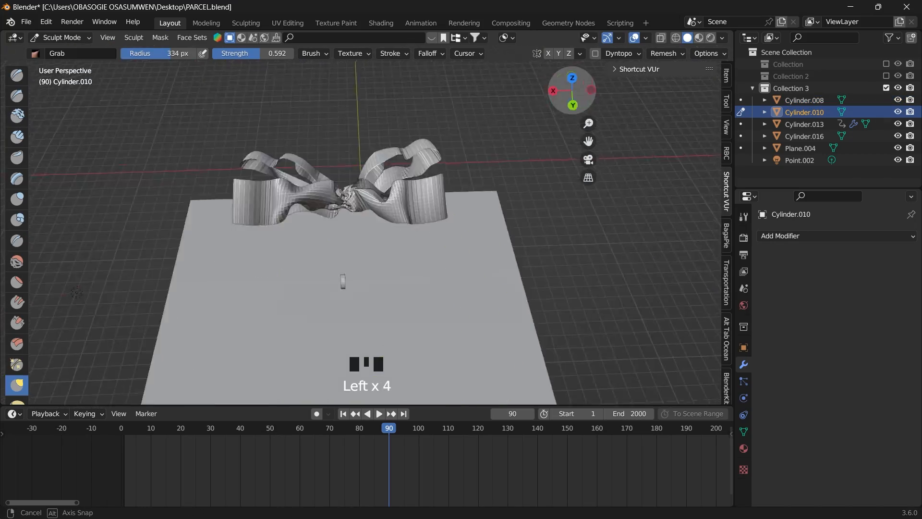
{"action": "scroll", "coordinate": [321, 238], "scroll_direction": "up", "scroll_amount": 4}
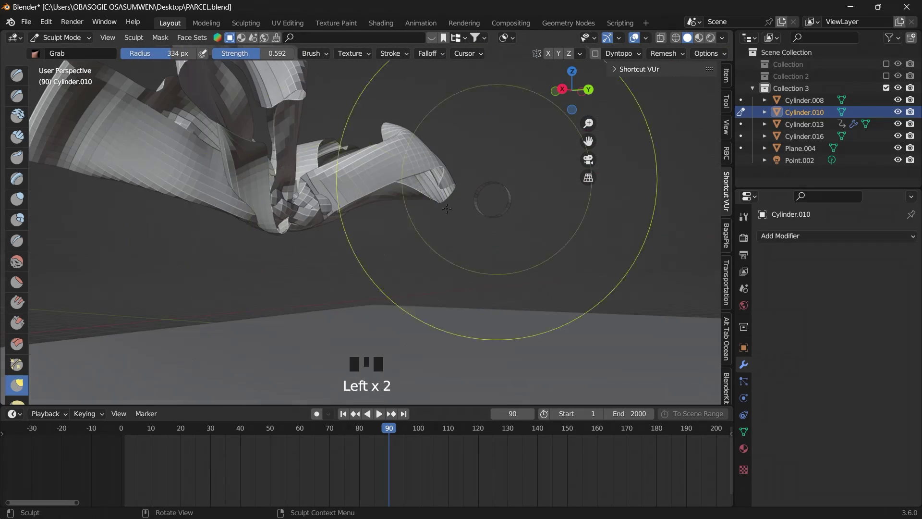
{"action": "left_click", "coordinate": [493, 199]}
{"action": "left_click_drag", "start_coordinate": [273, 238], "coordinate": [279, 215]}
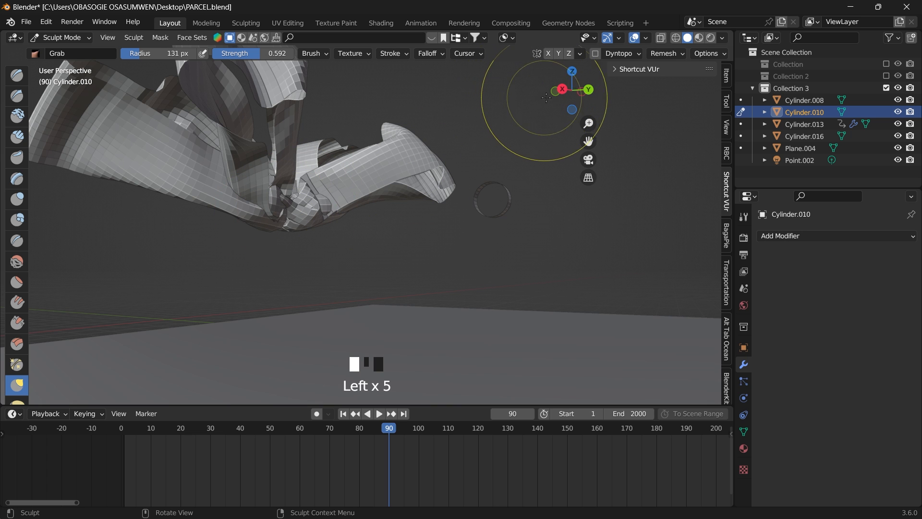
{"action": "left_click_drag", "start_coordinate": [571, 94], "coordinate": [548, 108]}
{"action": "left_click_drag", "start_coordinate": [227, 218], "coordinate": [509, 236]}
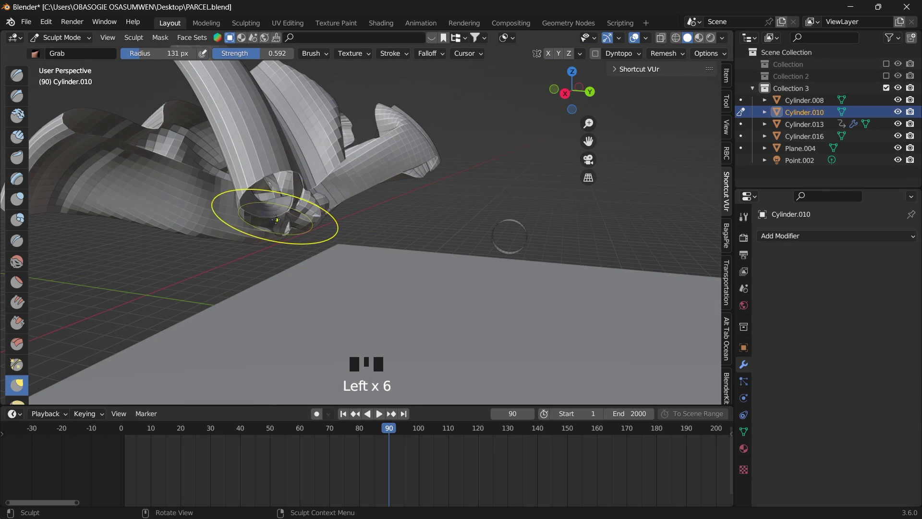
{"action": "left_click_drag", "start_coordinate": [276, 220], "coordinate": [306, 222]}
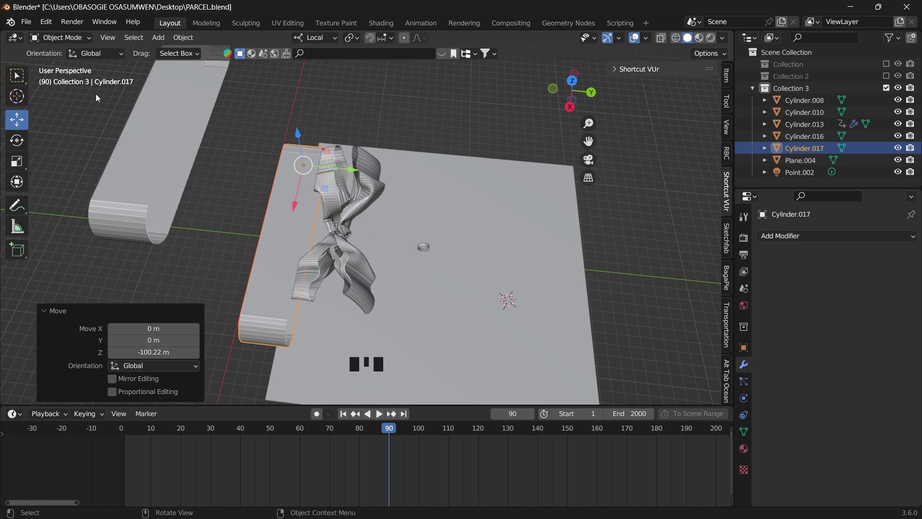
- Grow the band's face selection in Edit Mode, then undo and return to Object Mode
{"action": "left_click", "coordinate": [62, 37]}
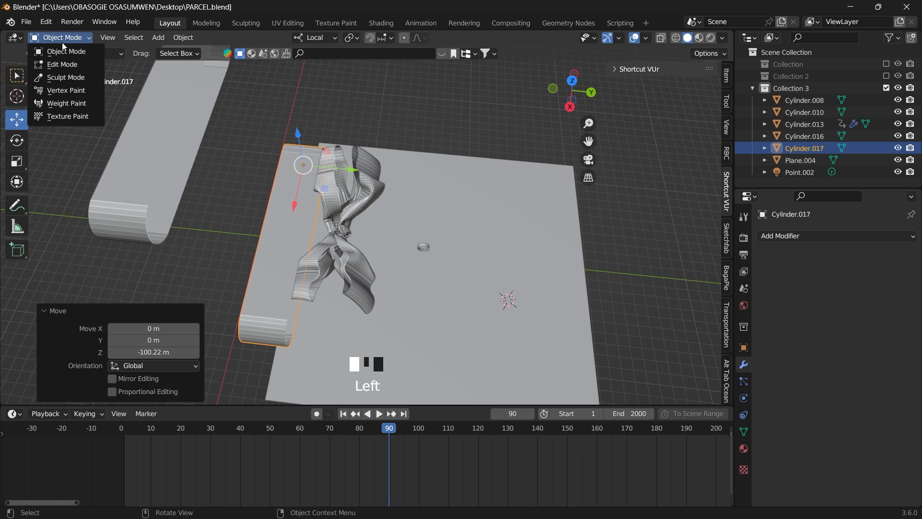
{"action": "left_click", "coordinate": [87, 65]}
{"action": "left_click", "coordinate": [573, 107]}
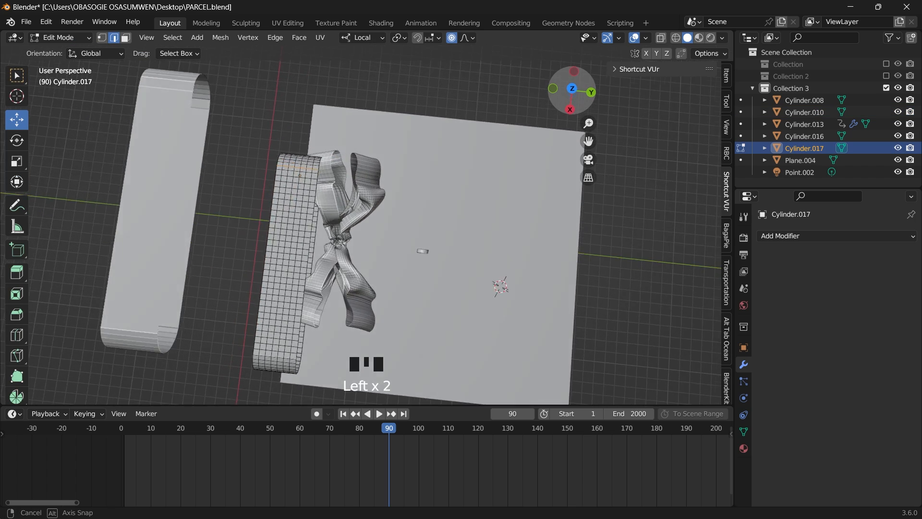
{"action": "left_click", "coordinate": [572, 85]}
{"action": "left_click_drag", "start_coordinate": [572, 92], "coordinate": [548, 101]}
{"action": "key", "text": "ctrl+KP_Add"}
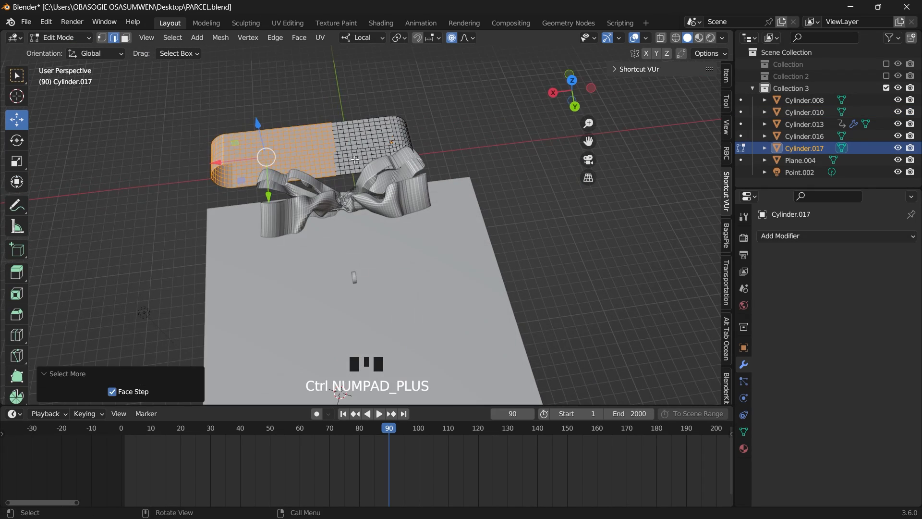
{"action": "scroll", "coordinate": [361, 216], "scroll_direction": "down", "scroll_amount": 2}
{"action": "middle_click_drag", "start_coordinate": [360, 216], "coordinate": [302, 245]}
{"action": "left_click", "coordinate": [17, 161]}
{"action": "key", "text": "ctrl+z"}
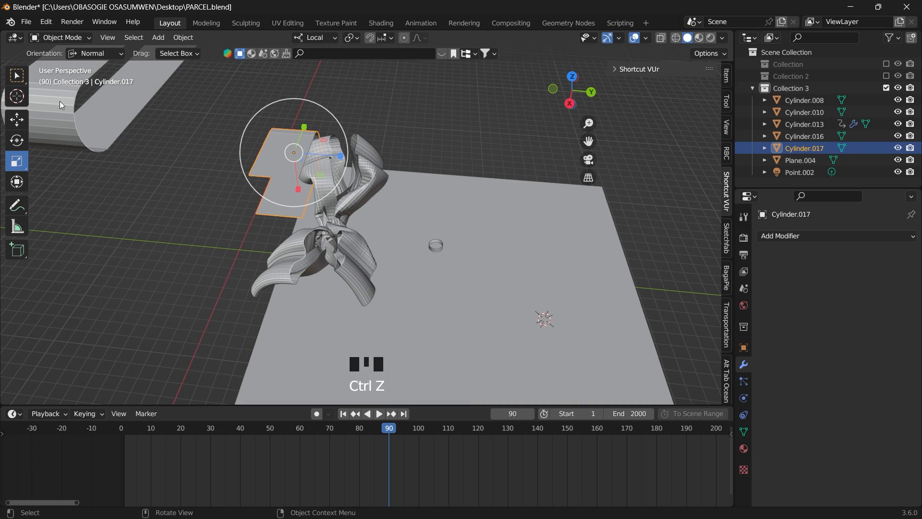
- Rotate the band 90 degrees and move it along X and Z onto the bow's centre knot
{"action": "left_click", "coordinate": [339, 159]}
{"action": "key", "text": "r"}
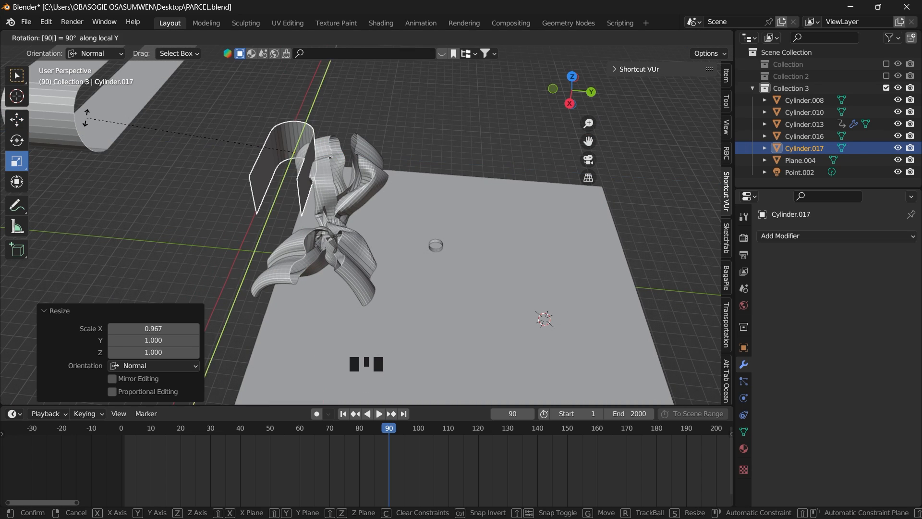
{"action": "left_click", "coordinate": [87, 117]}
{"action": "mouse_move", "coordinate": [289, 216]}
{"action": "middle_mouse_down"}
{"action": "mouse_move", "coordinate": [375, 194]}
{"action": "mouse_move", "coordinate": [317, 230]}
{"action": "middle_mouse_up"}
{"action": "left_click", "coordinate": [375, 195]}
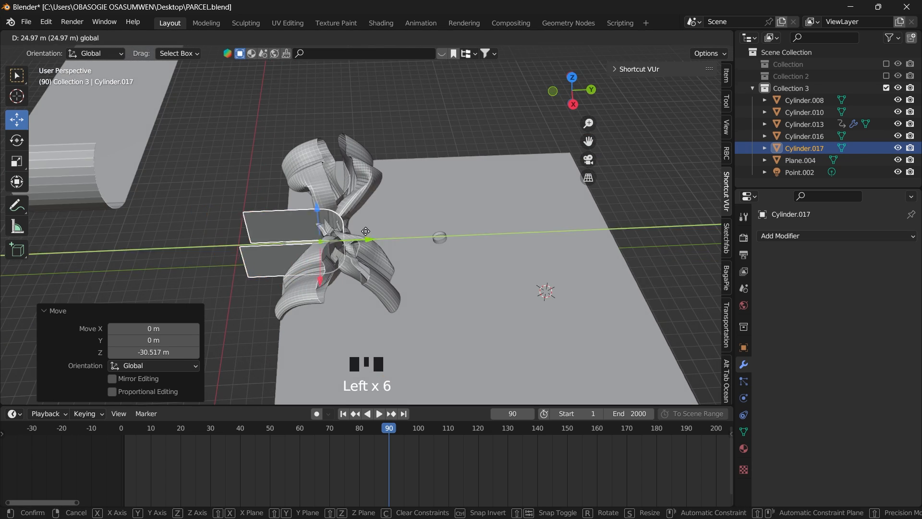
{"action": "left_click_drag", "start_coordinate": [317, 202], "coordinate": [317, 216]}
{"action": "left_click", "coordinate": [318, 231]}
- Select the ring collider and return the timeline to frame 3
{"action": "middle_click_drag", "start_coordinate": [538, 119], "coordinate": [469, 180]}
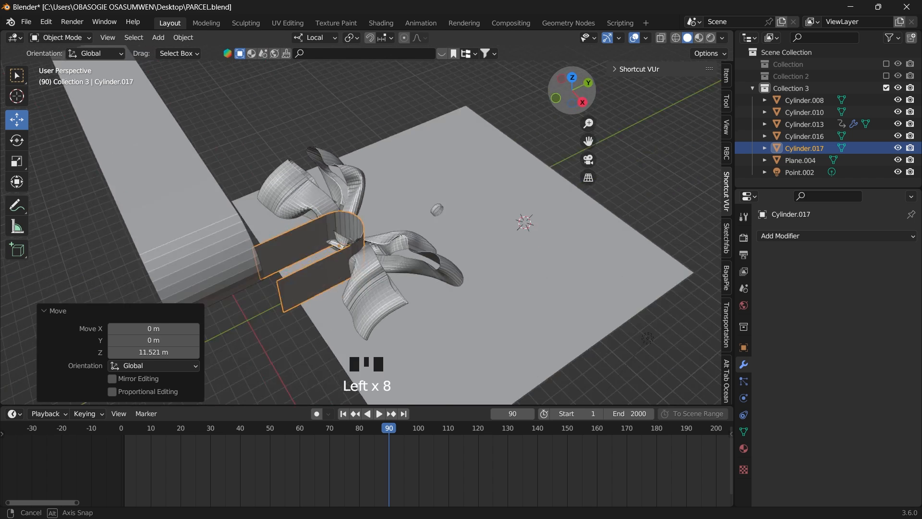
{"action": "left_click", "coordinate": [436, 238]}
{"action": "left_click_drag", "start_coordinate": [230, 431], "coordinate": [132, 427]}
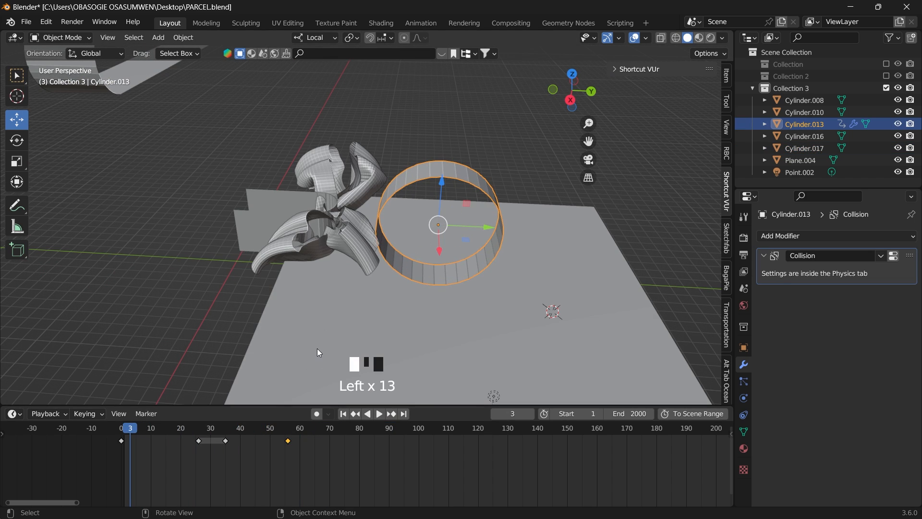
- Lower the knot band cloth's gravity field weight to 0.481 and enable self collisions
{"action": "key", "text": "space"}
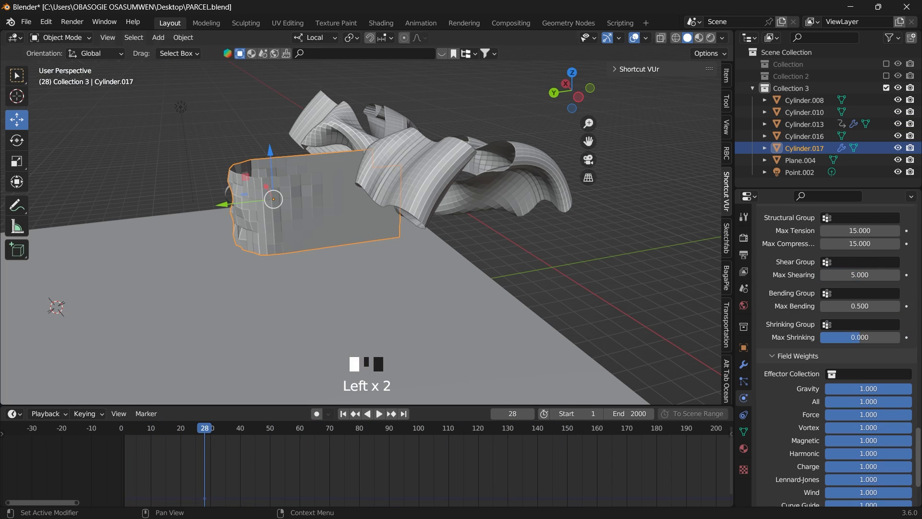
{"action": "scroll", "coordinate": [855, 389], "scroll_direction": "down", "scroll_amount": 1}
{"action": "left_click", "coordinate": [857, 365]}
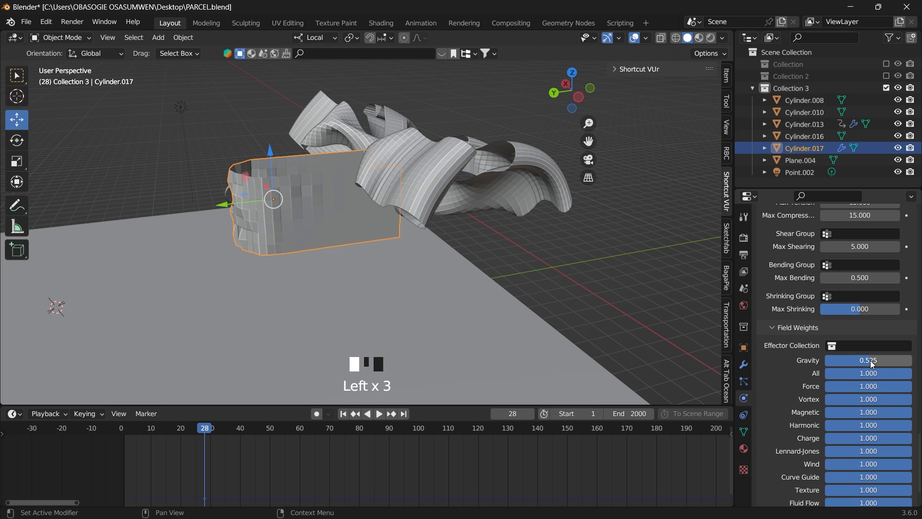
{"action": "left_click_drag", "start_coordinate": [870, 360], "coordinate": [864, 361]}
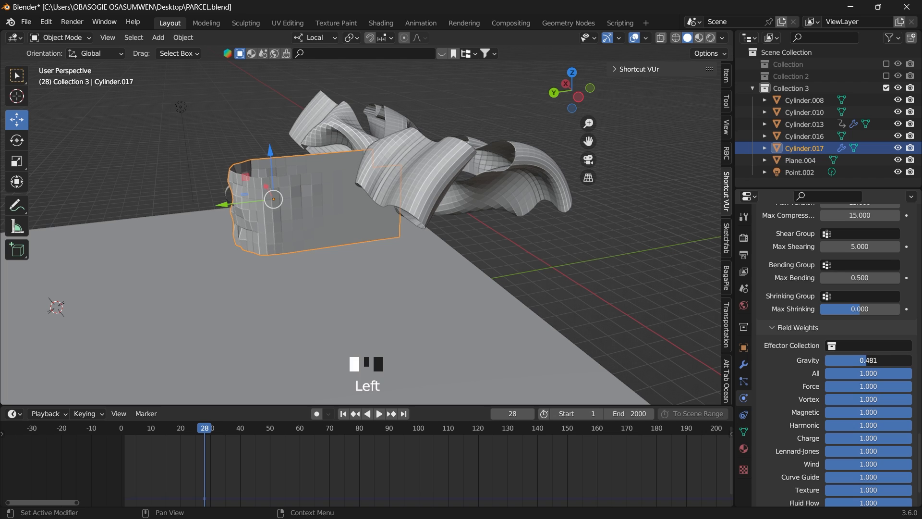
{"action": "scroll", "coordinate": [836, 324], "scroll_direction": "up", "scroll_amount": 8}
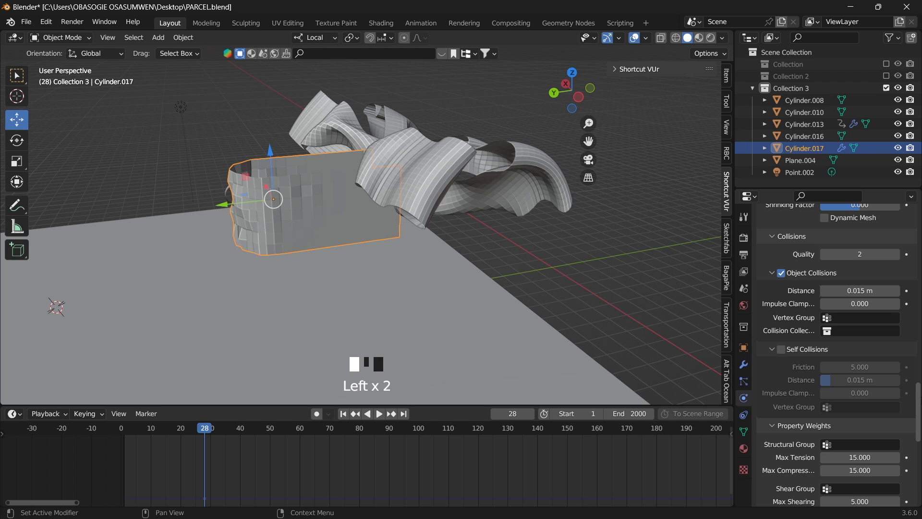
{"action": "left_click", "coordinate": [780, 349]}
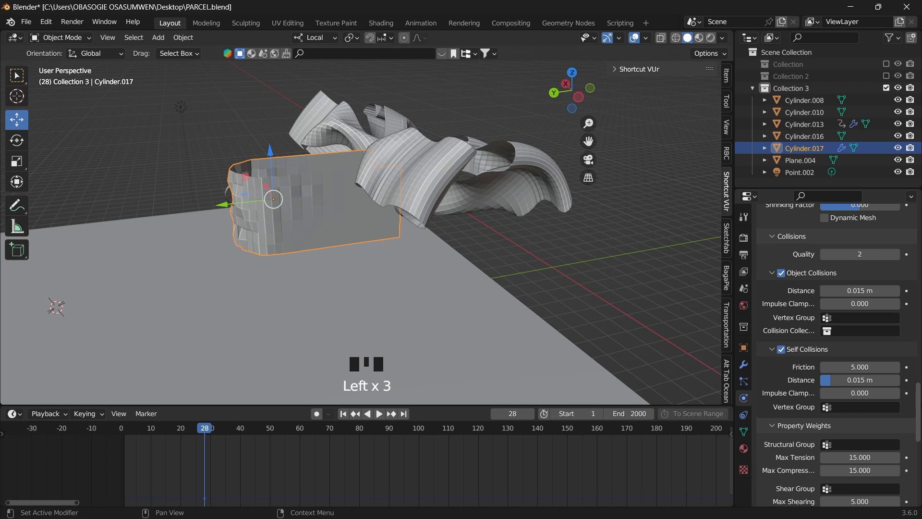
{"action": "scroll", "coordinate": [836, 324], "scroll_direction": "up", "scroll_amount": 3}
{"action": "scroll", "coordinate": [835, 324], "scroll_direction": "up", "scroll_amount": 3}
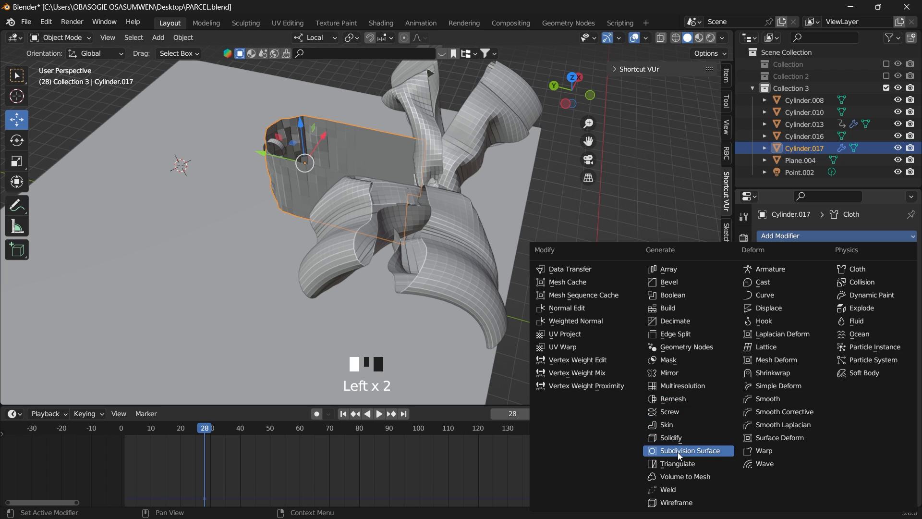
- Add a Simple Subdivision Surface modifier stacked above the band's Cloth modifier
{"action": "left_click", "coordinate": [678, 452]}
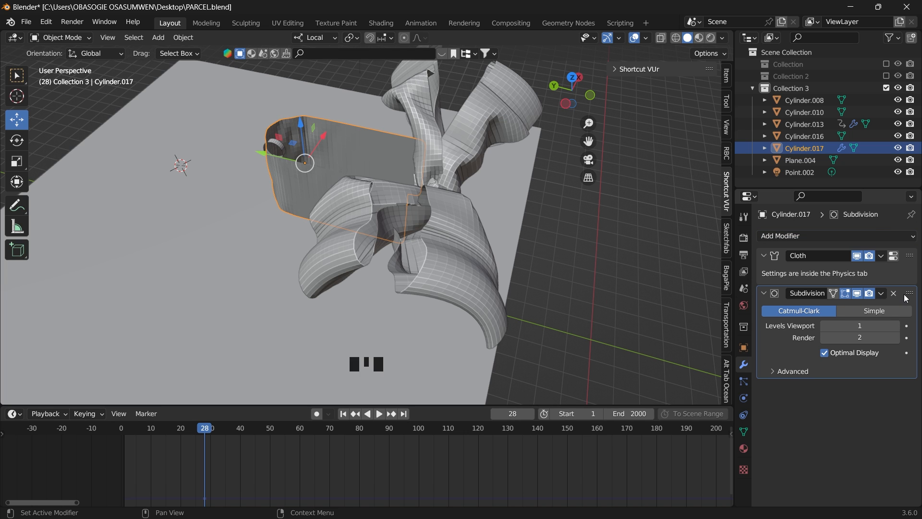
{"action": "left_click_drag", "start_coordinate": [907, 294], "coordinate": [908, 249]}
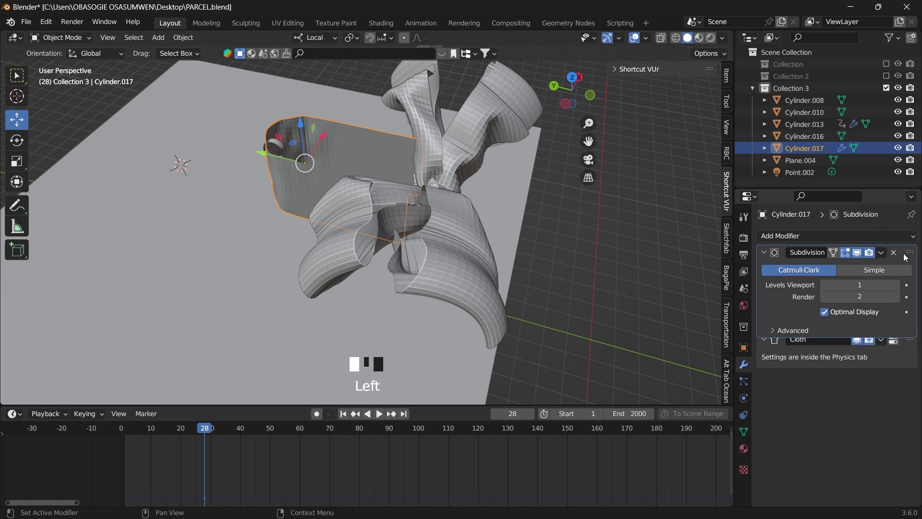
{"action": "left_click", "coordinate": [899, 287]}
{"action": "left_click", "coordinate": [867, 274]}
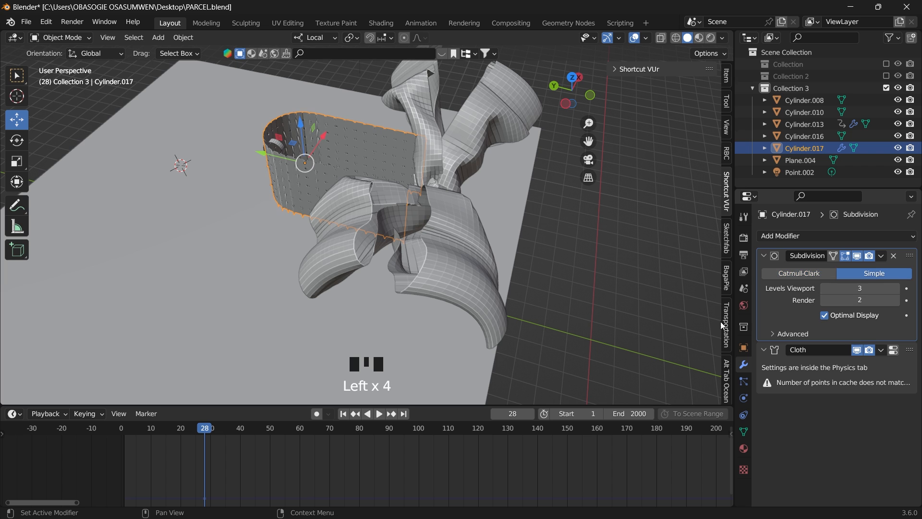
- Replay the cloth simulation from the start, then select the ground plane
{"action": "left_click", "coordinate": [143, 427]}
{"action": "left_click", "coordinate": [344, 414]}
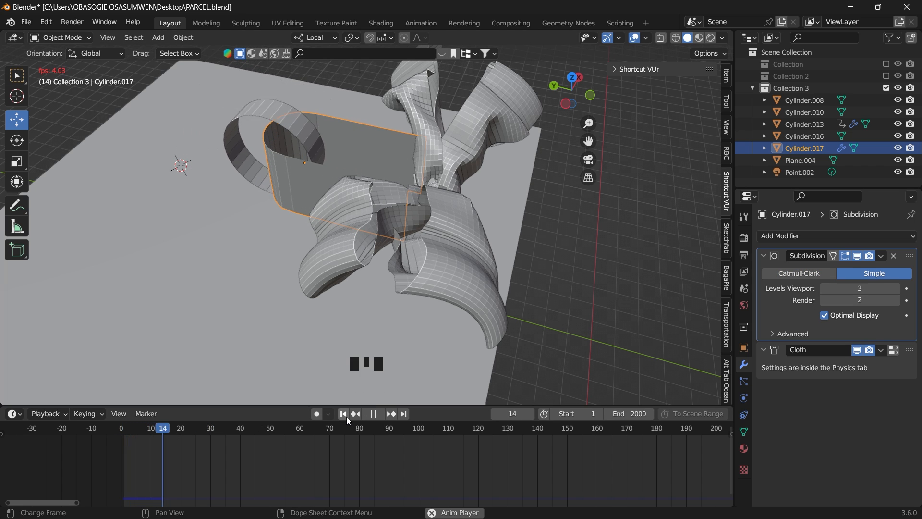
{"action": "key", "text": "space"}
{"action": "key", "text": "space"}
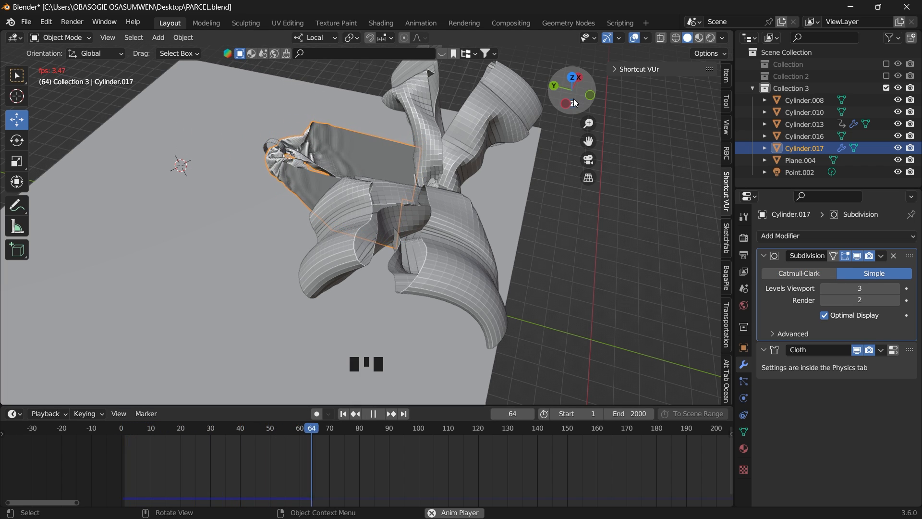
{"action": "left_click_drag", "start_coordinate": [570, 86], "coordinate": [579, 103]}
{"action": "key", "text": "space"}
{"action": "middle_click_drag", "start_coordinate": [432, 216], "coordinate": [361, 252]}
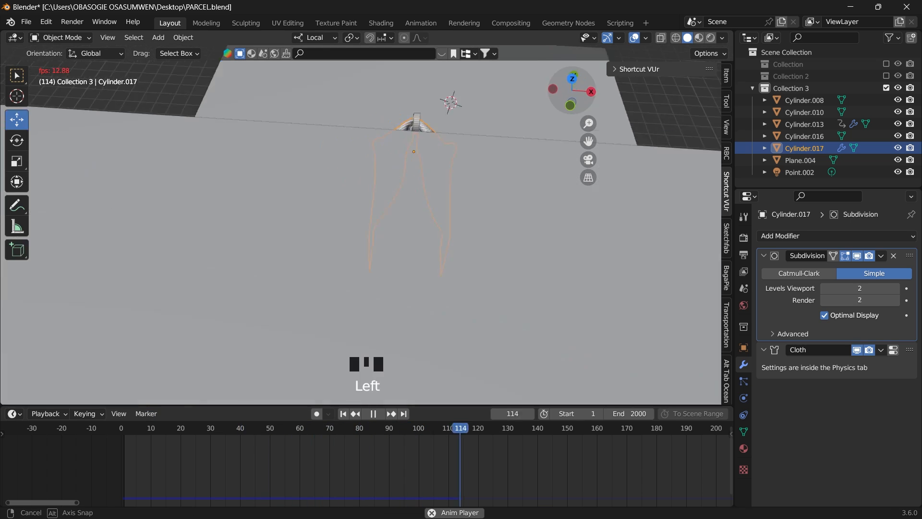
{"action": "left_click", "coordinate": [269, 237]}
- Raise the ground plane and give it a Collision modifier, then reselect the knot band
{"action": "left_click_drag", "start_coordinate": [269, 237], "coordinate": [271, 212]}
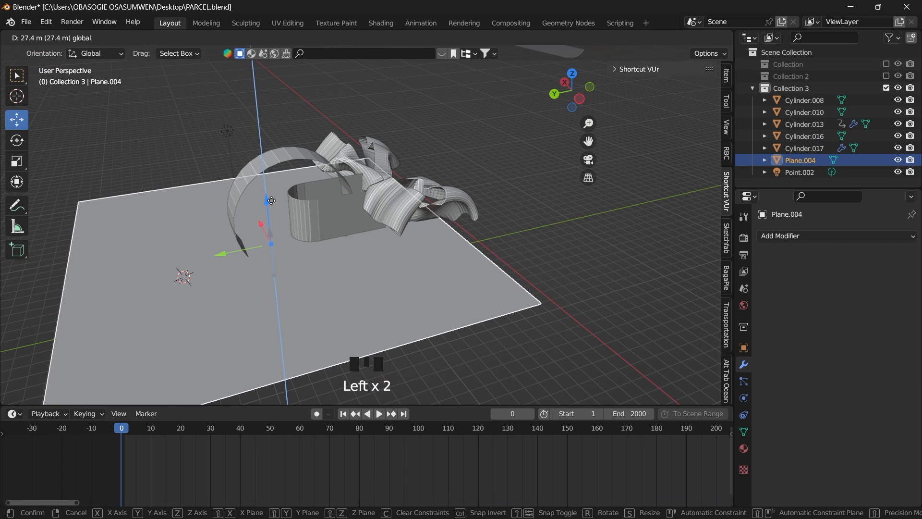
{"action": "left_click", "coordinate": [272, 212]}
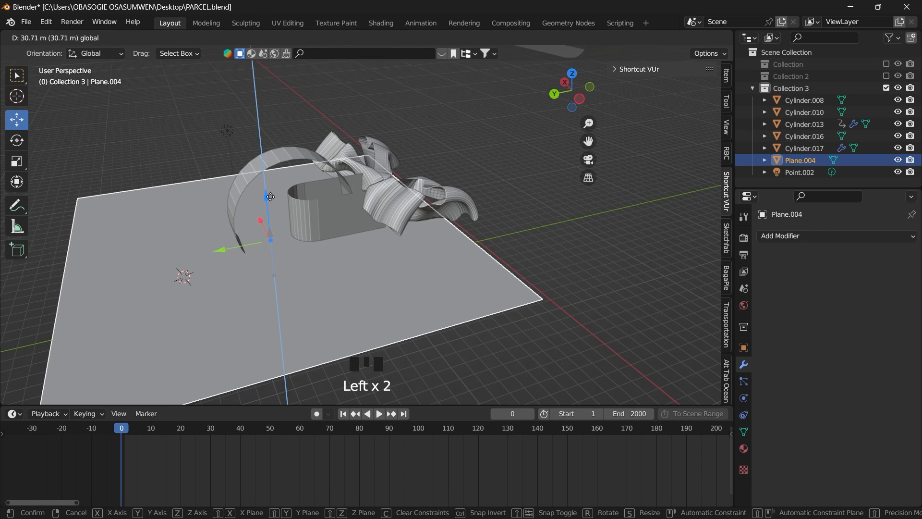
{"action": "left_click", "coordinate": [835, 235]}
{"action": "left_click", "coordinate": [856, 283]}
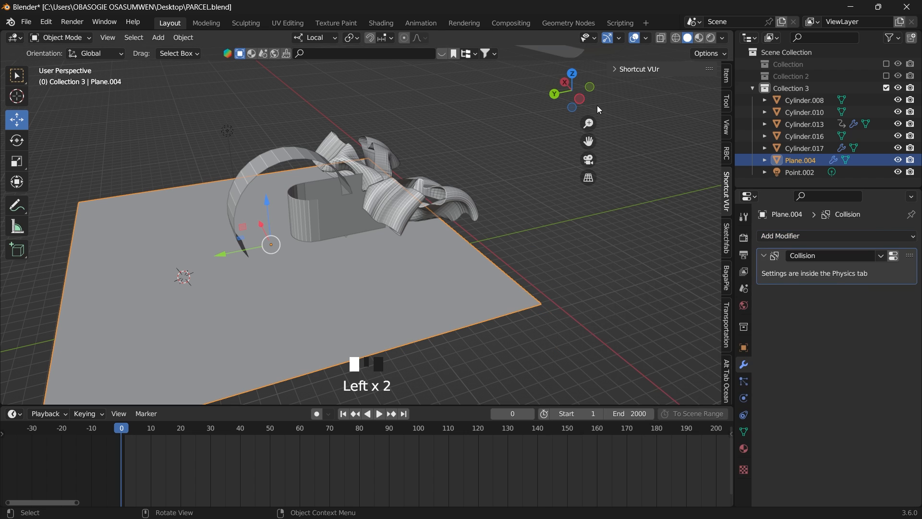
{"action": "left_click", "coordinate": [310, 187]}
{"action": "scroll", "coordinate": [829, 324], "scroll_direction": "down", "scroll_amount": 10}
{"action": "scroll", "coordinate": [829, 360], "scroll_direction": "down", "scroll_amount": 5}
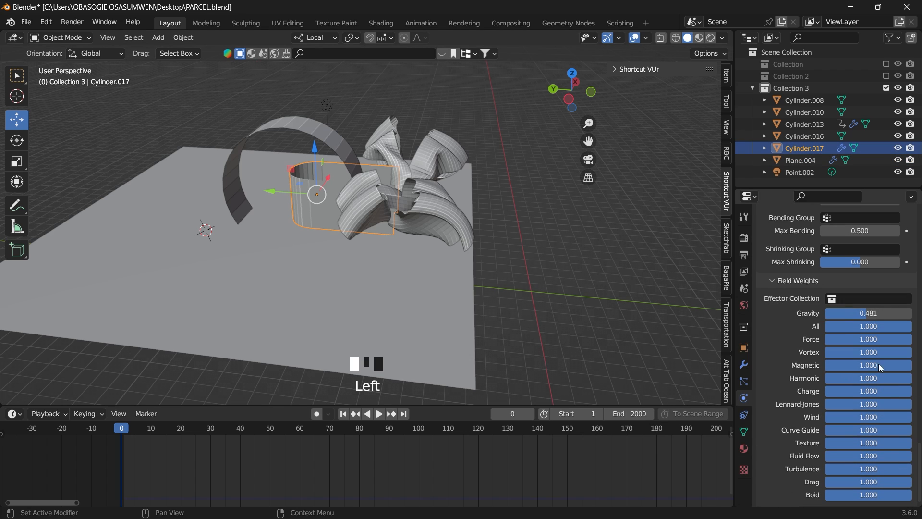
- Play the band's cloth simulation and scrub the timeline to frame 222
{"action": "key", "text": "space"}
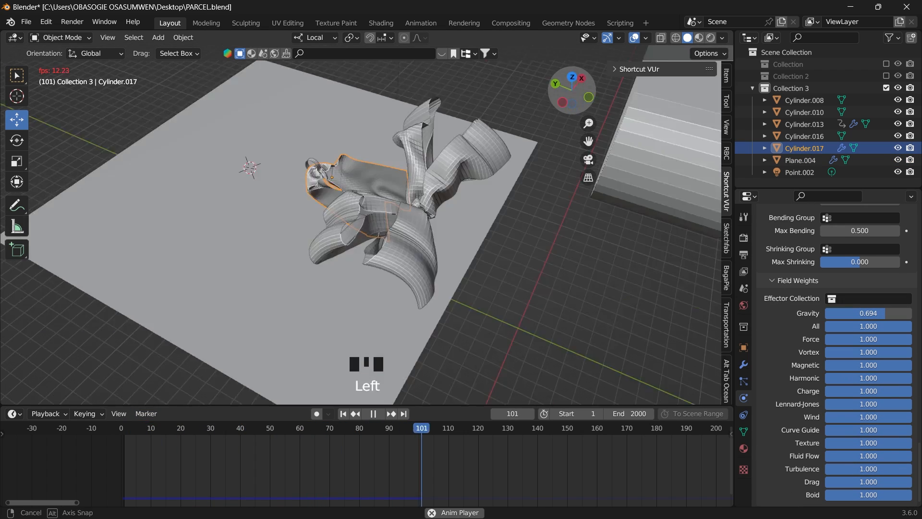
{"action": "scroll", "coordinate": [325, 216], "scroll_direction": "up", "scroll_amount": 3}
{"action": "mouse_move", "coordinate": [360, 216]}
{"action": "middle_mouse_down"}
{"action": "mouse_move", "coordinate": [432, 252]}
{"action": "mouse_move", "coordinate": [375, 266]}
{"action": "middle_mouse_up"}
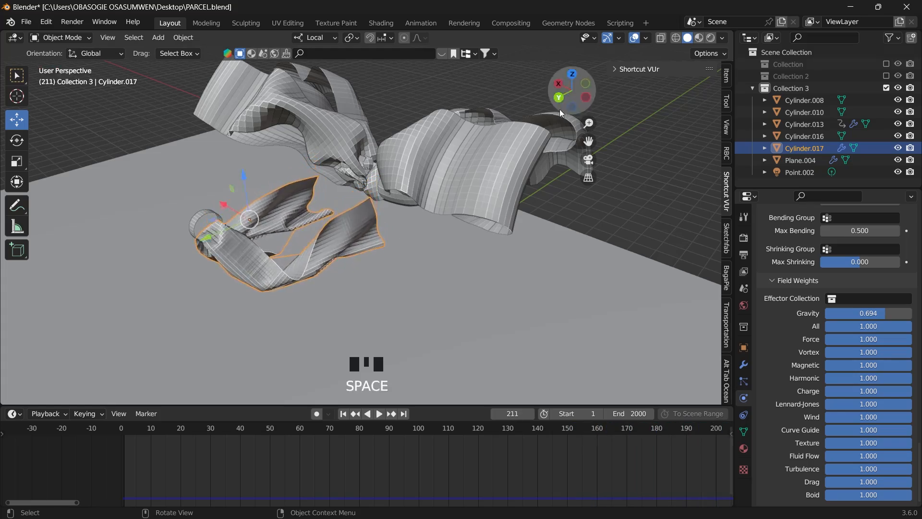
{"action": "middle_click_drag", "start_coordinate": [634, 317], "coordinate": [335, 130]}
{"action": "mouse_move", "coordinate": [375, 266]}
{"action": "middle_mouse_down"}
{"action": "mouse_move", "coordinate": [324, 324]}
{"action": "mouse_move", "coordinate": [323, 404]}
{"action": "middle_mouse_up"}
{"action": "scroll", "coordinate": [595, 434], "scroll_direction": "down", "scroll_amount": 7}
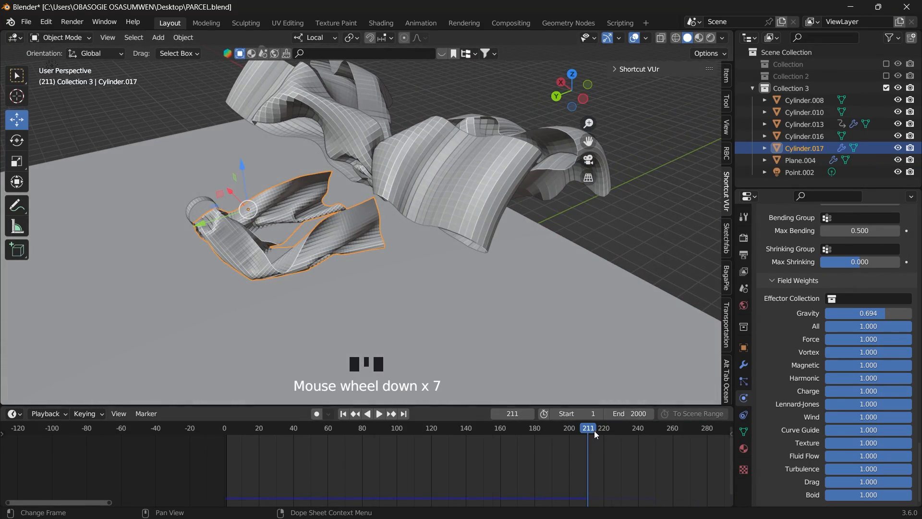
{"action": "left_click_drag", "start_coordinate": [593, 432], "coordinate": [607, 429]}
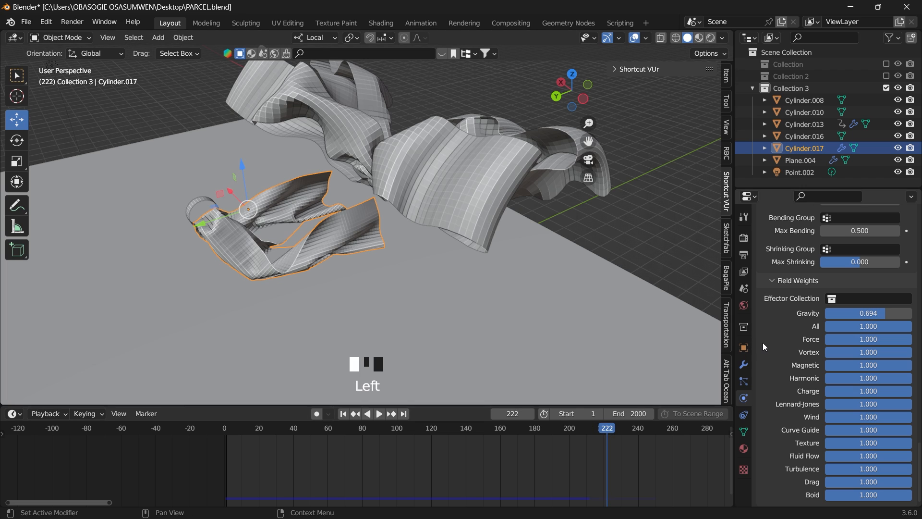
{"action": "scroll", "coordinate": [762, 342], "scroll_direction": "up", "scroll_amount": 10}
{"action": "scroll", "coordinate": [824, 309], "scroll_direction": "up", "scroll_amount": 15}
- Set the cloth cache end to 220, bake it and scrub to frame 219
{"action": "double_click", "coordinate": [862, 309]}
{"action": "type", "text": "22"}
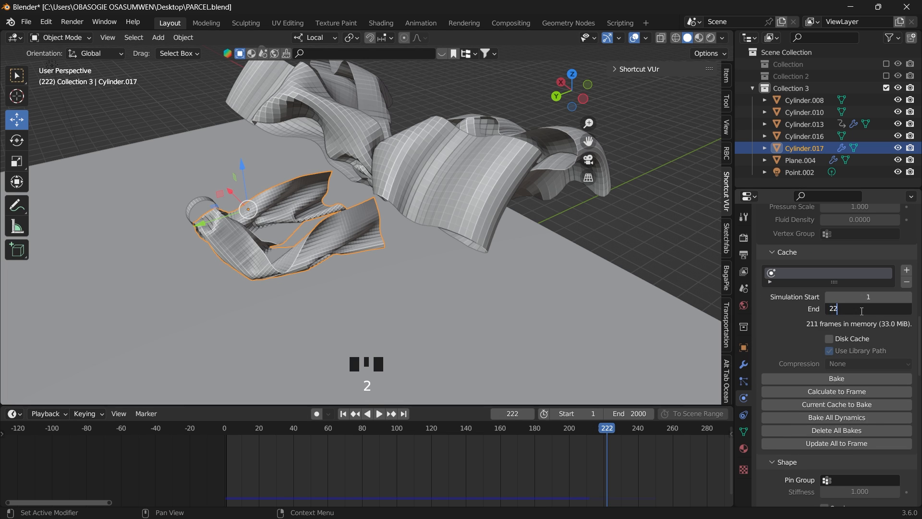
{"action": "type", "text": "0"}
{"action": "left_click", "coordinate": [817, 381]}
{"action": "left_click", "coordinate": [817, 381]}
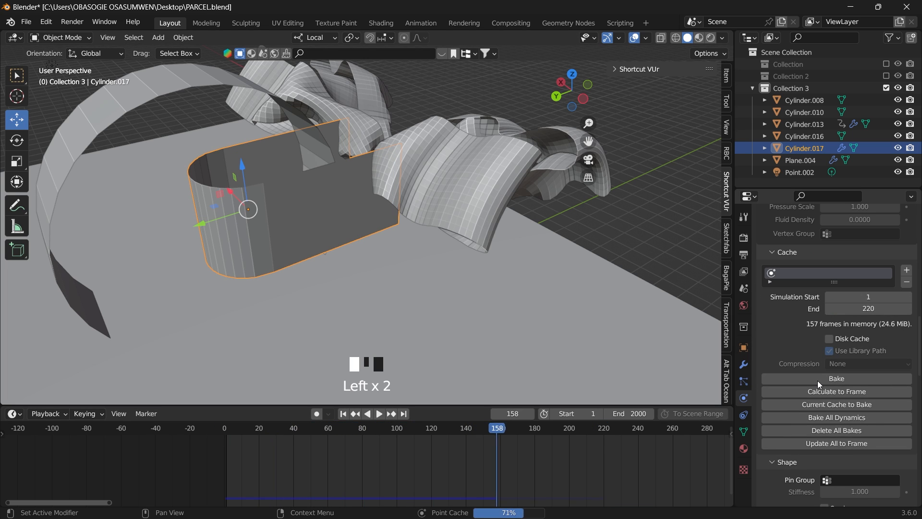
{"action": "left_click", "coordinate": [563, 430]}
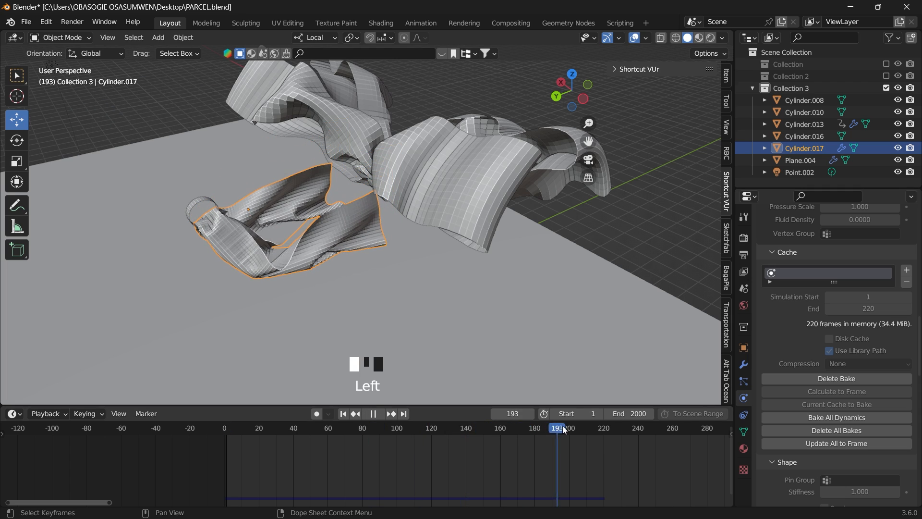
{"action": "left_click_drag", "start_coordinate": [563, 430], "coordinate": [603, 430]}
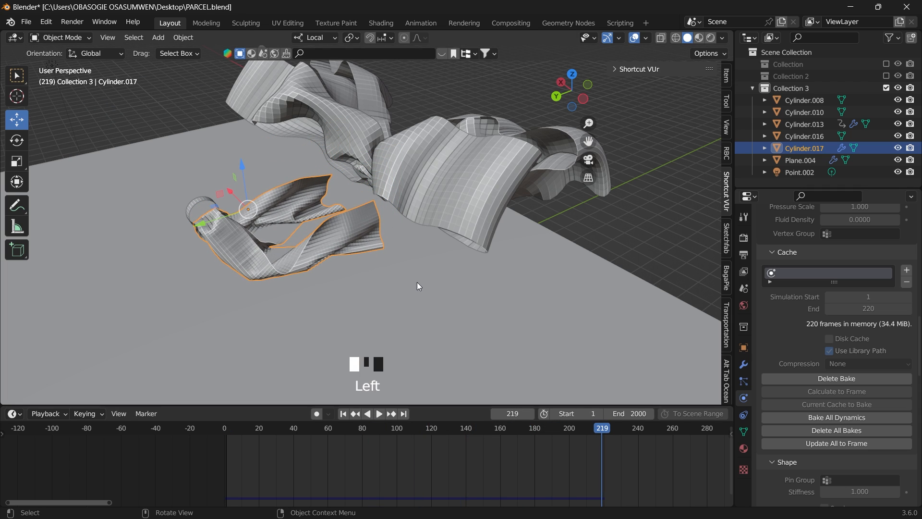
- Apply the Subdivision and Cloth modifiers to freeze the tail drape as mesh
{"action": "left_click", "coordinate": [743, 364]}
{"action": "left_click", "coordinate": [881, 255]}
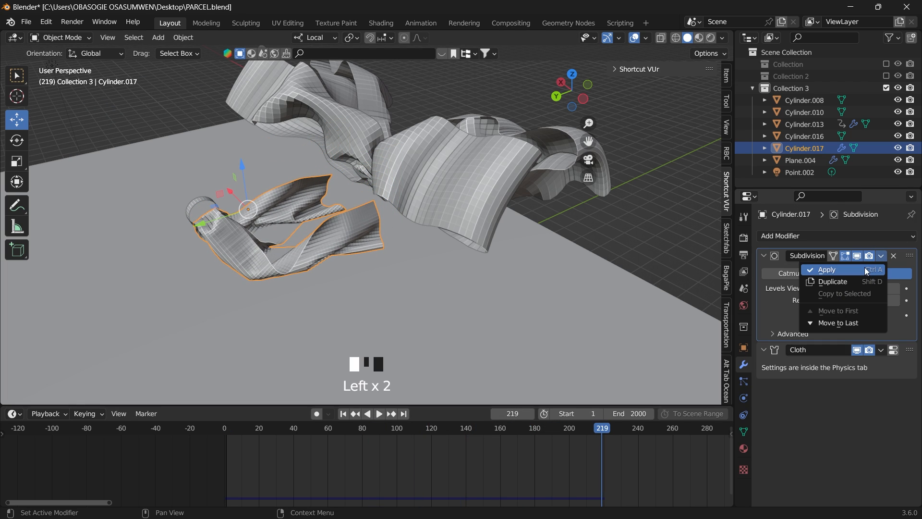
{"action": "left_click", "coordinate": [865, 270]}
{"action": "left_click", "coordinate": [882, 255]}
{"action": "left_click", "coordinate": [850, 270]}
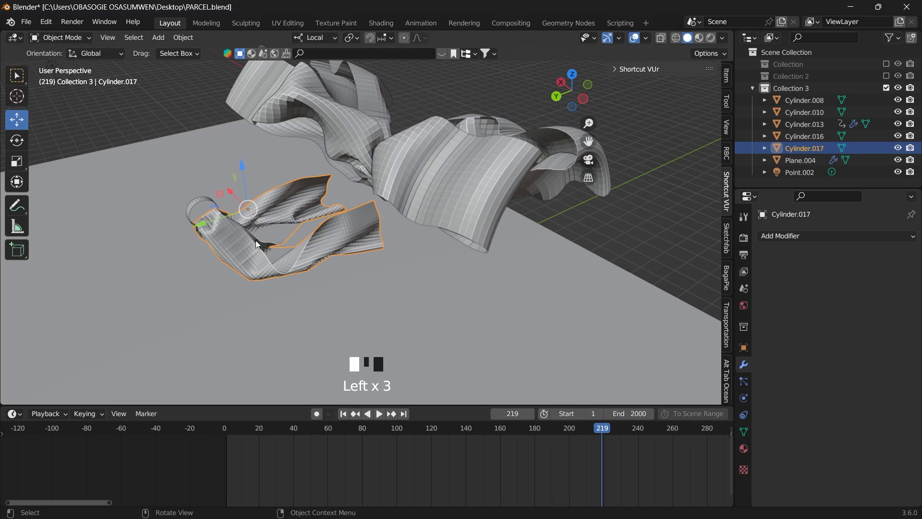
- Lower the frozen tail piece down onto the plane beneath the bow
{"action": "middle_click_drag", "start_coordinate": [360, 216], "coordinate": [432, 252]}
{"action": "left_click_drag", "start_coordinate": [243, 166], "coordinate": [242, 237]}
{"action": "mouse_move", "coordinate": [433, 216]}
{"action": "middle_mouse_down"}
{"action": "mouse_move", "coordinate": [468, 273]}
{"action": "mouse_move", "coordinate": [530, 278]}
{"action": "middle_mouse_up"}
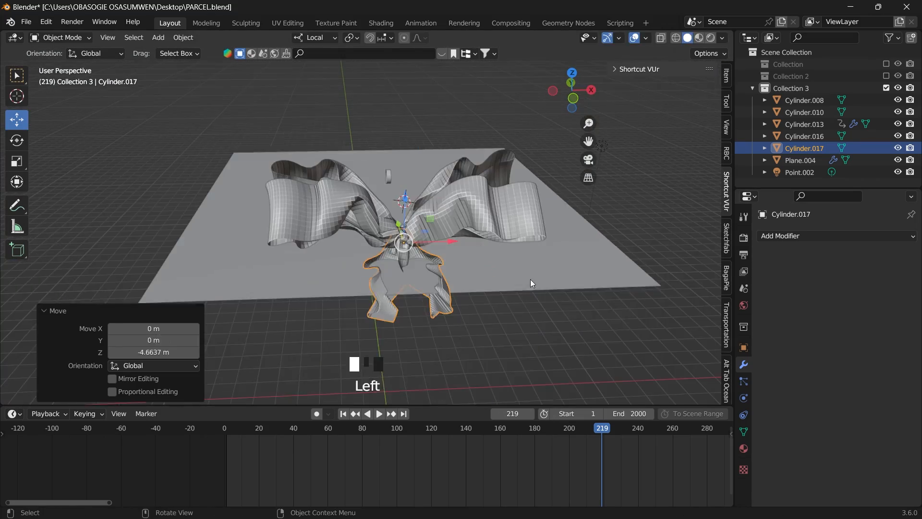
{"action": "scroll", "coordinate": [531, 279], "scroll_direction": "up", "scroll_amount": 4}
{"action": "middle_click_drag", "start_coordinate": [432, 252], "coordinate": [361, 217]}
- Delete a few edge loops from the tail mesh in Edit Mode
{"action": "key", "text": "Tab"}
{"action": "left_click", "coordinate": [403, 216], "text": "alt+shift"}
{"action": "left_click", "coordinate": [291, 363], "text": "alt+shift"}
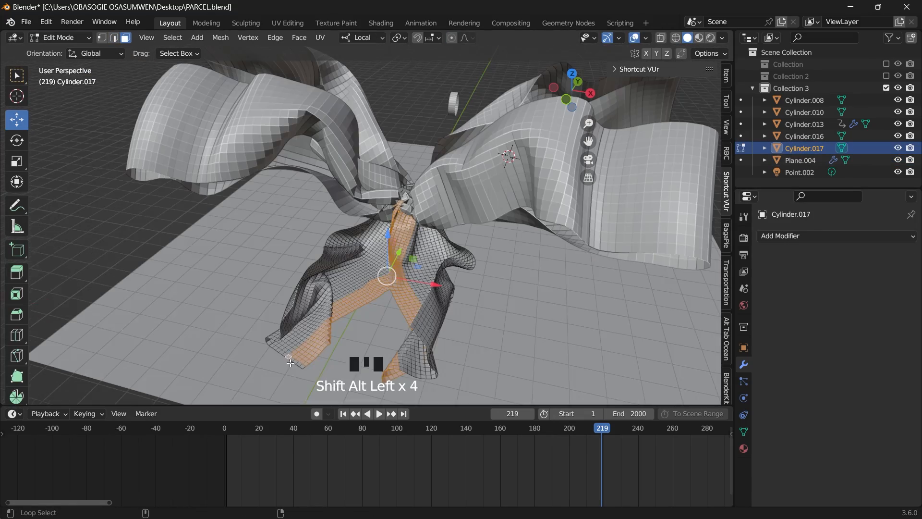
{"action": "key", "text": "x"}
{"action": "left_click", "coordinate": [282, 354]}
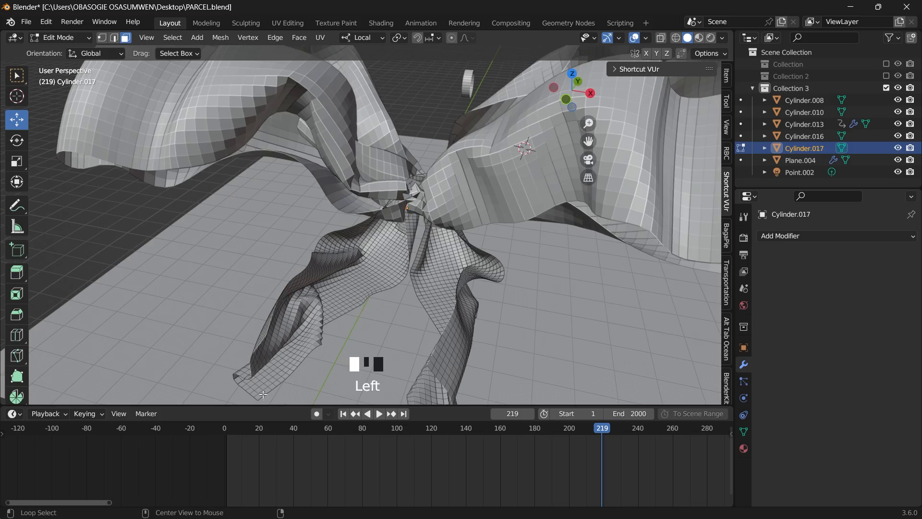
{"action": "key", "text": "x"}
{"action": "mouse_move", "coordinate": [360, 253]}
{"action": "middle_mouse_down"}
{"action": "mouse_move", "coordinate": [216, 180]}
{"action": "mouse_move", "coordinate": [35, 133]}
{"action": "mouse_move", "coordinate": [288, 180]}
{"action": "mouse_move", "coordinate": [561, 105]}
{"action": "middle_mouse_up"}
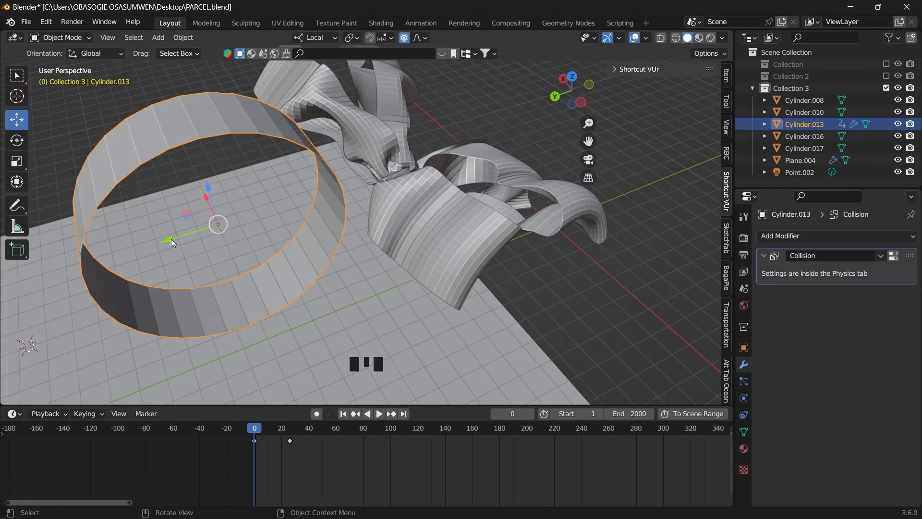
- Move and scale the ring onto the bow's centre and delete its keyframes
{"action": "left_click_drag", "start_coordinate": [209, 216], "coordinate": [365, 207]}
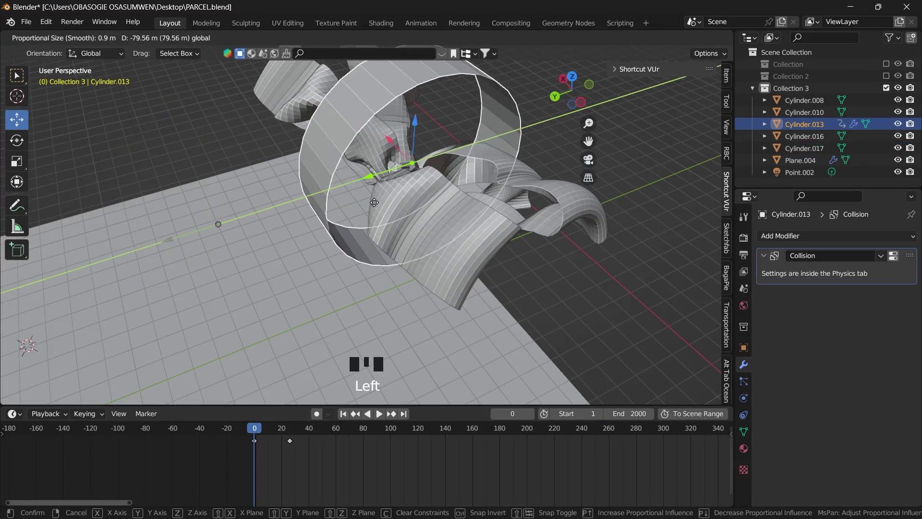
{"action": "key", "text": "s"}
{"action": "left_click", "coordinate": [424, 172]}
{"action": "left_click", "coordinate": [325, 439]}
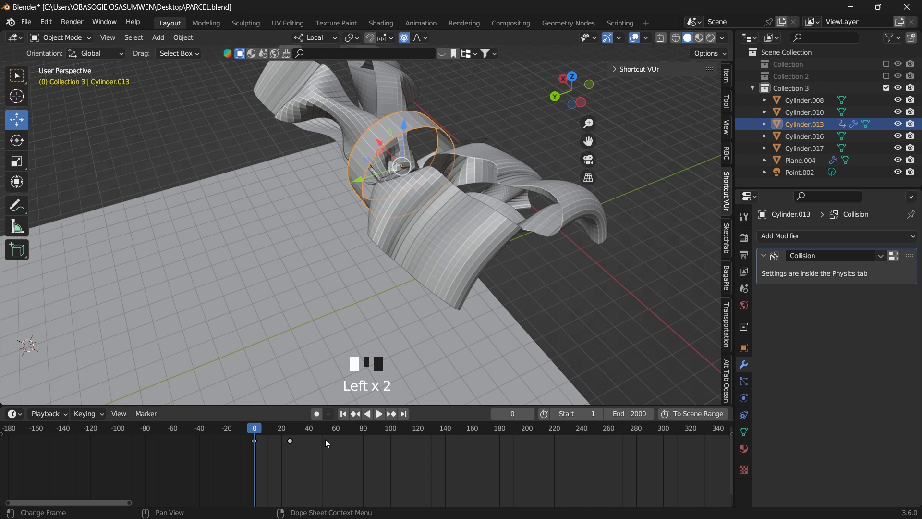
{"action": "left_click_drag", "start_coordinate": [326, 462], "coordinate": [233, 440]}
{"action": "key", "text": "BackSpace"}
{"action": "key", "text": "Delete"}
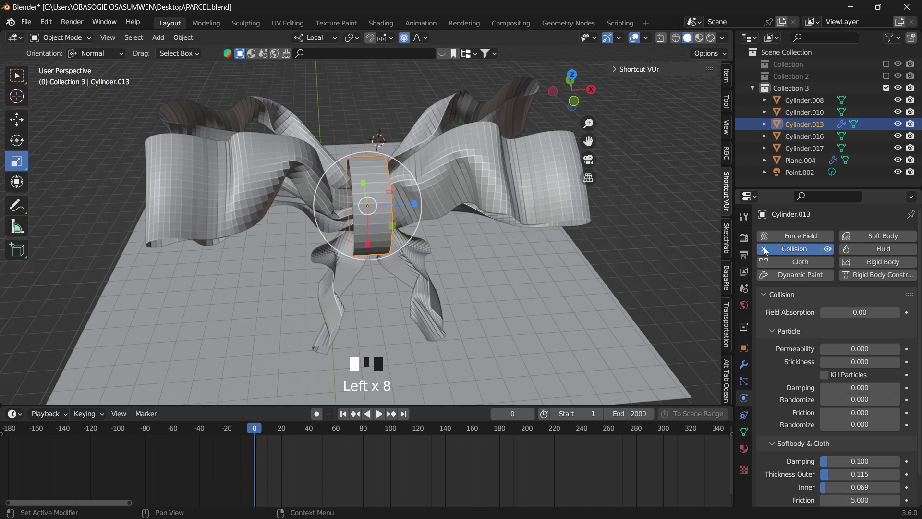
- Replace the ring's Collision physics with Cloth at gravity 0 and play the test
{"action": "left_click", "coordinate": [800, 248]}
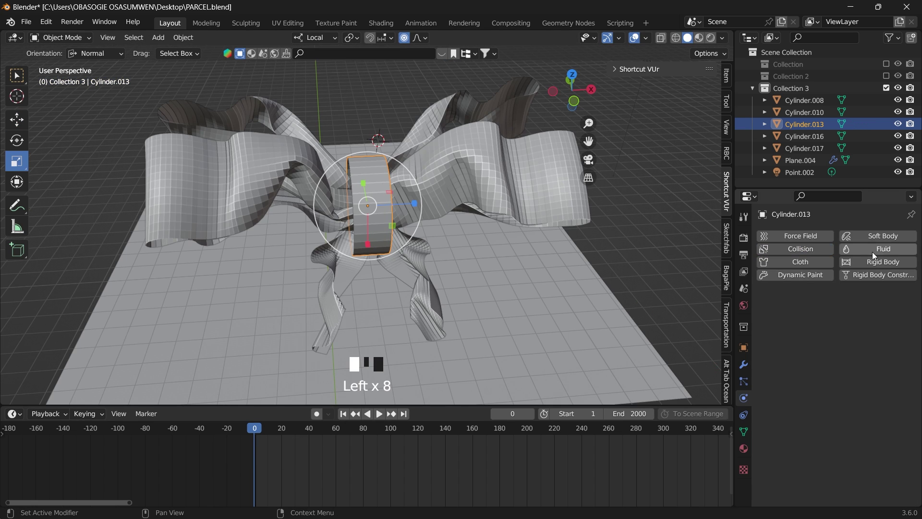
{"action": "left_click", "coordinate": [797, 261]}
{"action": "scroll", "coordinate": [853, 412], "scroll_direction": "down", "scroll_amount": 14}
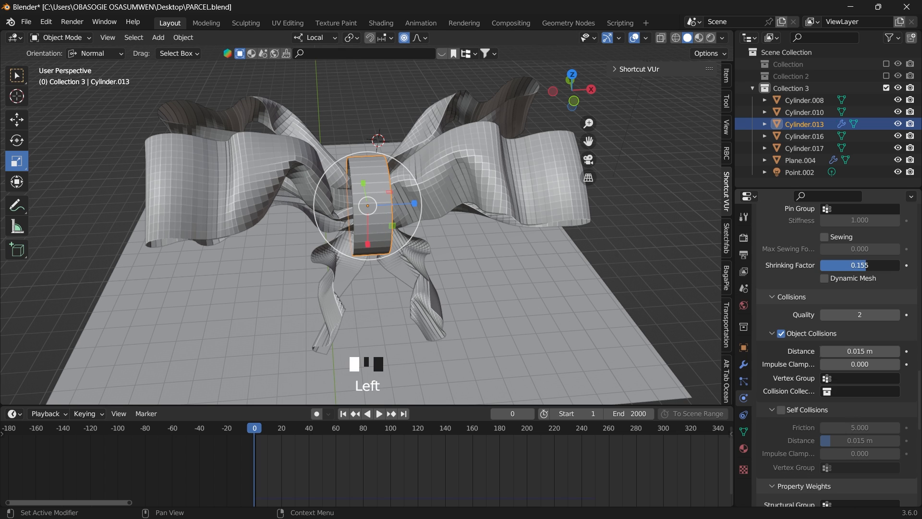
{"action": "scroll", "coordinate": [799, 440], "scroll_direction": "down", "scroll_amount": 5}
{"action": "scroll", "coordinate": [798, 440], "scroll_direction": "down", "scroll_amount": 11}
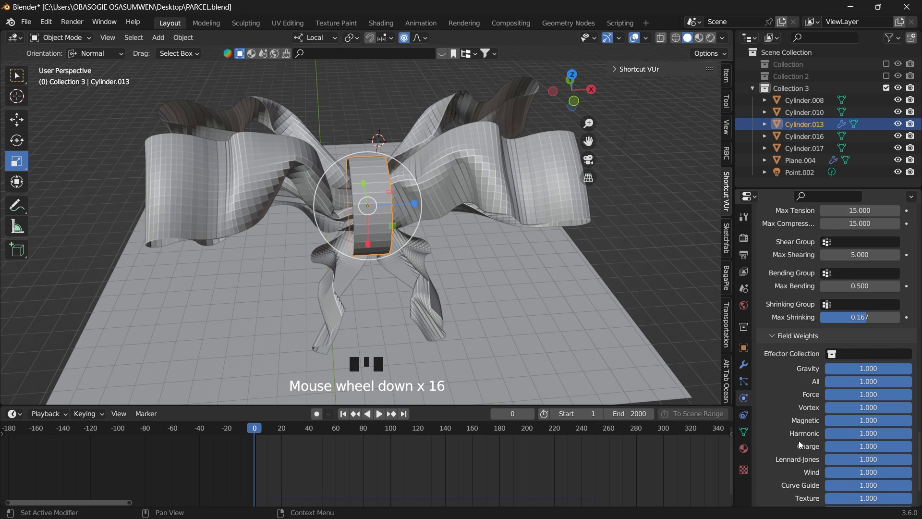
{"action": "left_click", "coordinate": [857, 372]}
{"action": "key", "text": "space"}
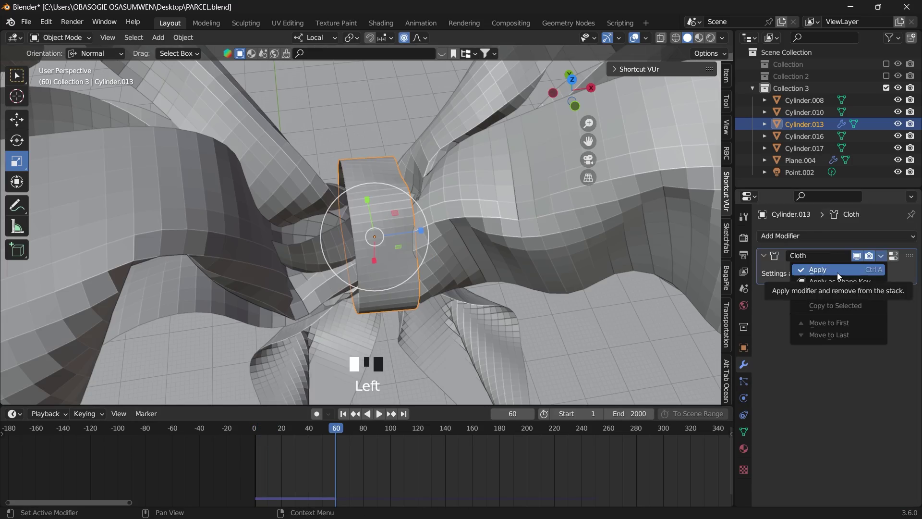
- Shrink the ring to about 0.91 around the knot, then select bow loop Cylinder.008
{"action": "key", "text": "s"}
{"action": "left_click", "coordinate": [443, 261]}
{"action": "middle_click_drag", "start_coordinate": [445, 261], "coordinate": [404, 216]}
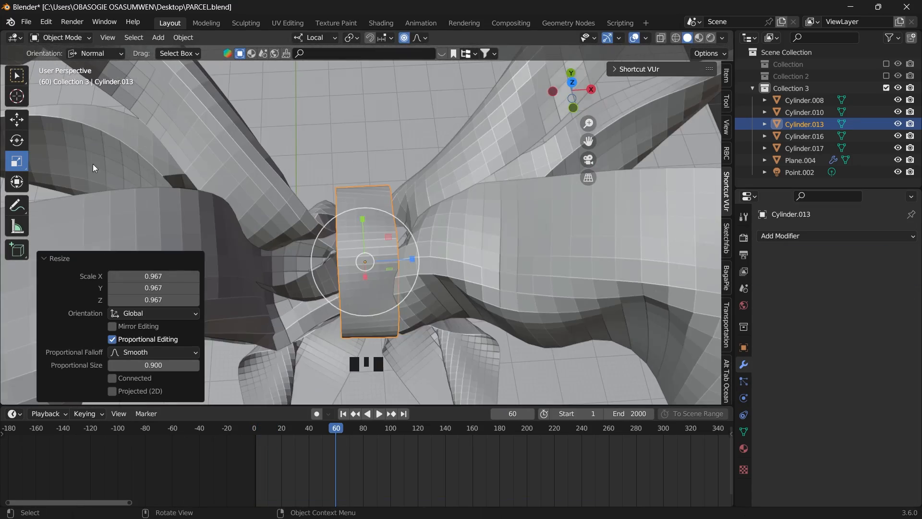
{"action": "left_click", "coordinate": [403, 216]}
{"action": "key", "text": "s"}
{"action": "left_click", "coordinate": [425, 187]}
{"action": "middle_click_drag", "start_coordinate": [425, 187], "coordinate": [431, 216]}
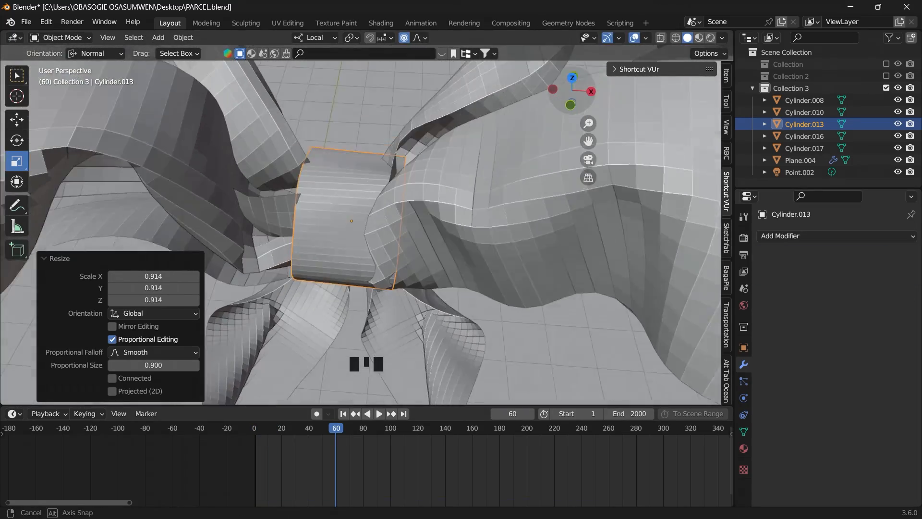
{"action": "left_click", "coordinate": [280, 206]}
- Enter Edit Mode on the bow loop and enable Smooth proportional editing
{"action": "left_click", "coordinate": [68, 37]}
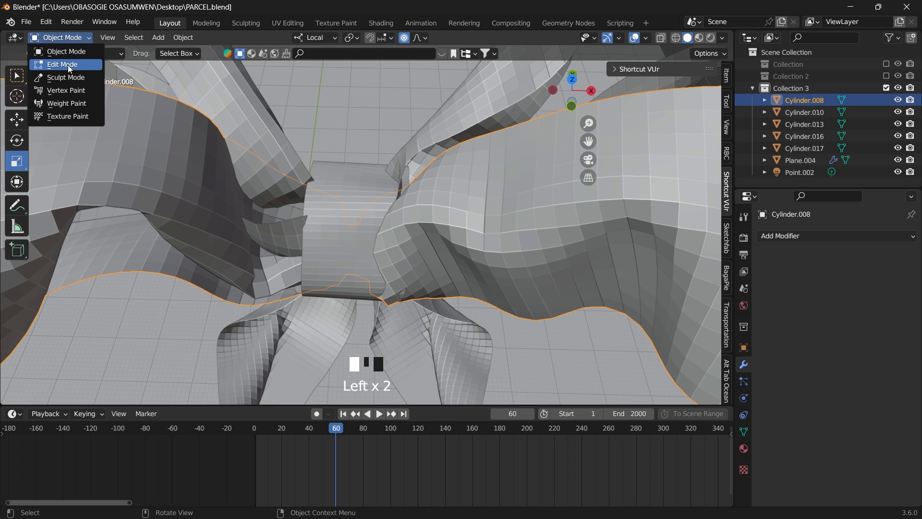
{"action": "left_click", "coordinate": [68, 65]}
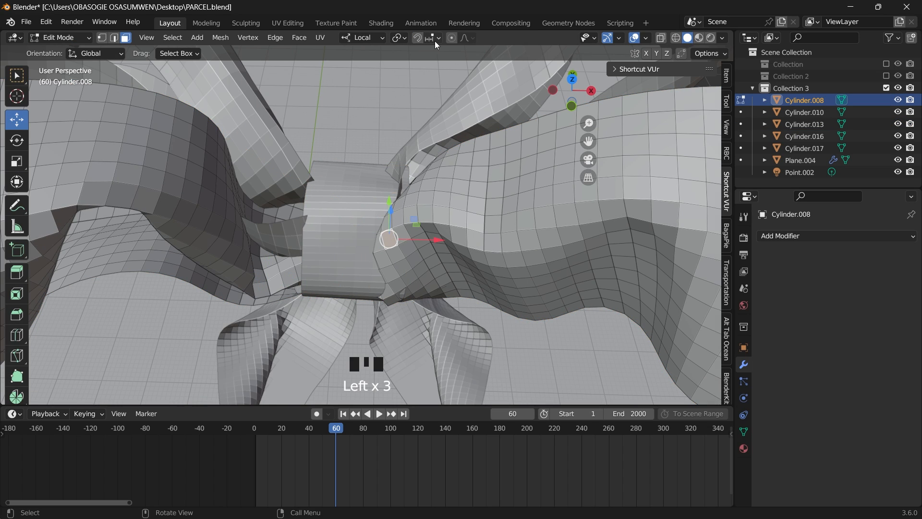
{"action": "left_click", "coordinate": [453, 37]}
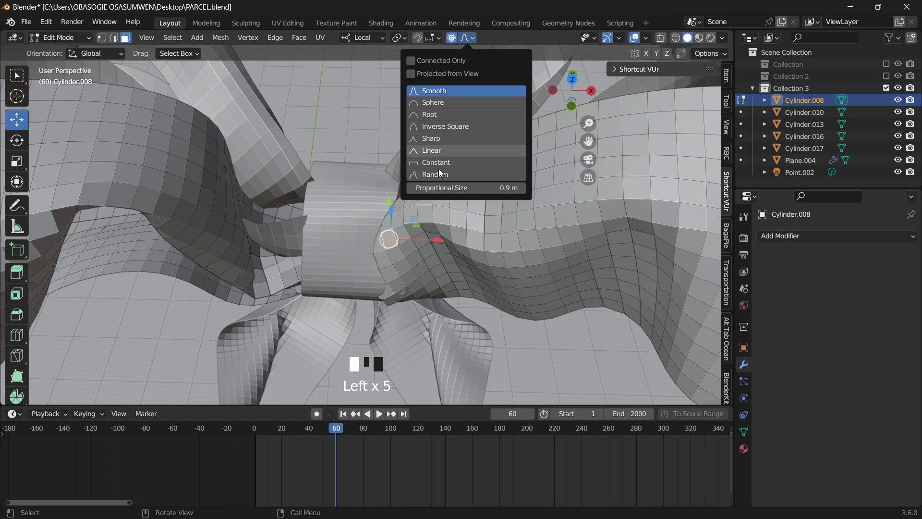
{"action": "left_click", "coordinate": [469, 189]}
{"action": "left_click", "coordinate": [470, 38]}
{"action": "key", "text": "ctrl+z"}
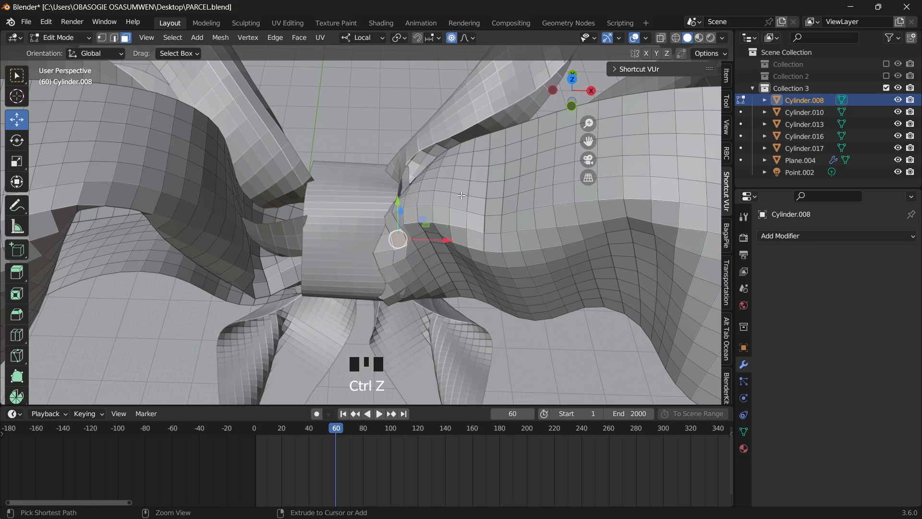
- Nudge the loop's vertices near the band with proportional falloff
{"action": "left_click_drag", "start_coordinate": [393, 215], "coordinate": [398, 206]}
{"action": "left_click", "coordinate": [399, 209]}
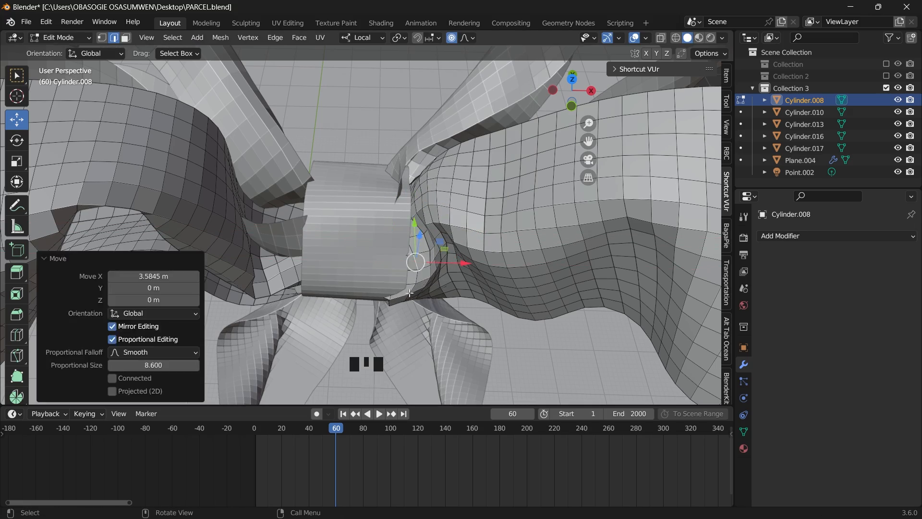
{"action": "mouse_move", "coordinate": [433, 238]}
{"action": "middle_mouse_down"}
{"action": "mouse_move", "coordinate": [328, 230]}
{"action": "mouse_move", "coordinate": [433, 238]}
{"action": "middle_mouse_up"}
{"action": "left_click_drag", "start_coordinate": [328, 238], "coordinate": [389, 238]}
{"action": "left_click", "coordinate": [389, 238]}
{"action": "mouse_move", "coordinate": [432, 238]}
{"action": "middle_mouse_down"}
{"action": "mouse_move", "coordinate": [569, 110]}
{"action": "mouse_move", "coordinate": [432, 217]}
{"action": "middle_mouse_up"}
- Ease vertices of the other loop Cylinder.010 away from the knot band
{"action": "left_click", "coordinate": [505, 158]}
{"action": "left_click_drag", "start_coordinate": [447, 198], "coordinate": [478, 200]}
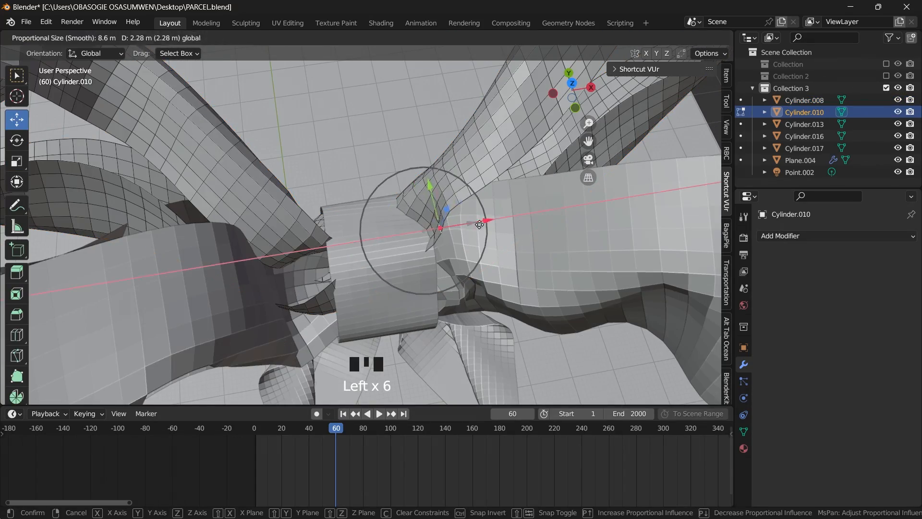
{"action": "left_click", "coordinate": [477, 200]}
{"action": "middle_click_drag", "start_coordinate": [433, 216], "coordinate": [360, 180]}
{"action": "left_click_drag", "start_coordinate": [461, 202], "coordinate": [490, 216]}
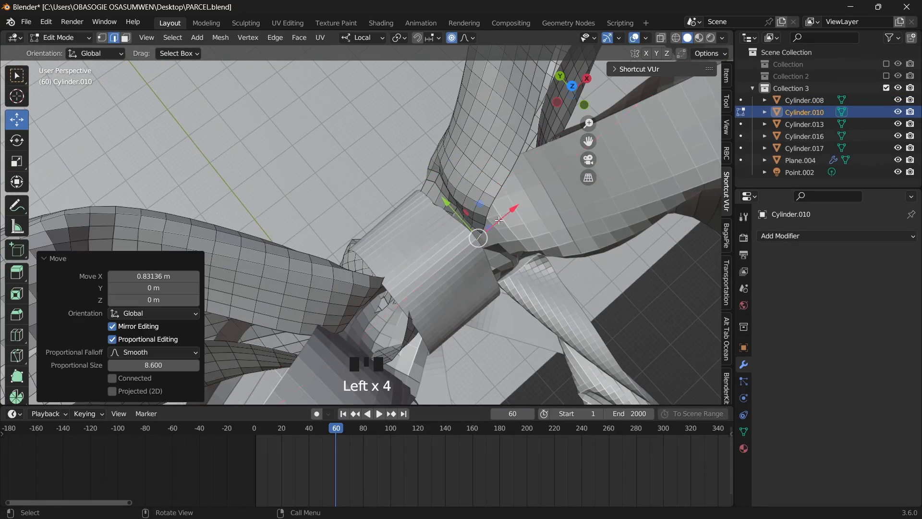
{"action": "mouse_move", "coordinate": [433, 216]}
{"action": "middle_mouse_down"}
{"action": "mouse_move", "coordinate": [391, 141]}
{"action": "mouse_move", "coordinate": [389, 209]}
{"action": "middle_mouse_up"}
- From the front view pull selected vertices downward, then return to Object Mode
{"action": "left_click", "coordinate": [391, 140]}
{"action": "left_click", "coordinate": [389, 209]}
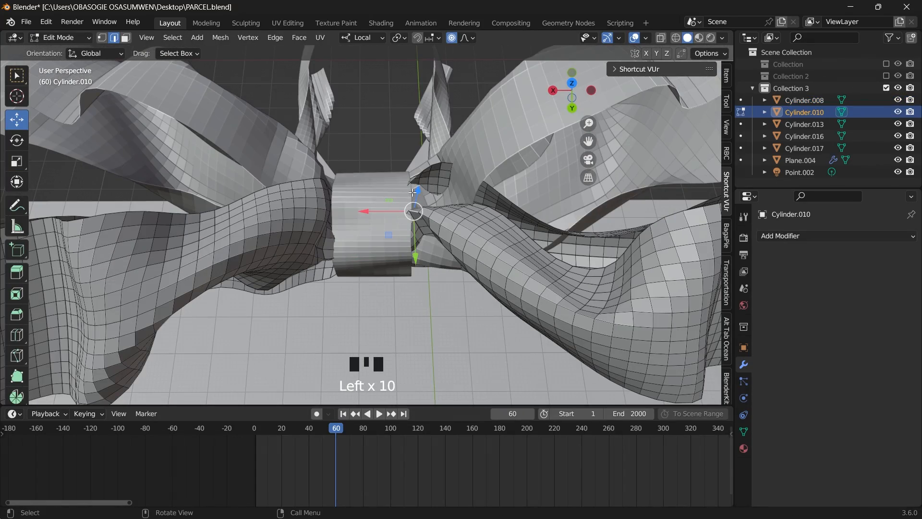
{"action": "left_click_drag", "start_coordinate": [418, 191], "coordinate": [418, 198]}
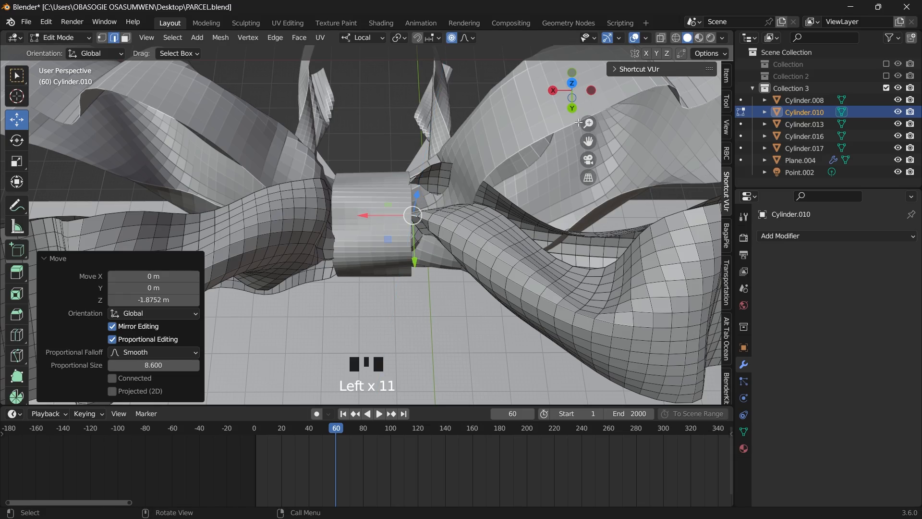
{"action": "mouse_move", "coordinate": [572, 96]}
{"action": "left_mouse_down"}
{"action": "mouse_move", "coordinate": [470, 306]}
{"action": "mouse_move", "coordinate": [449, 210]}
{"action": "left_mouse_up"}
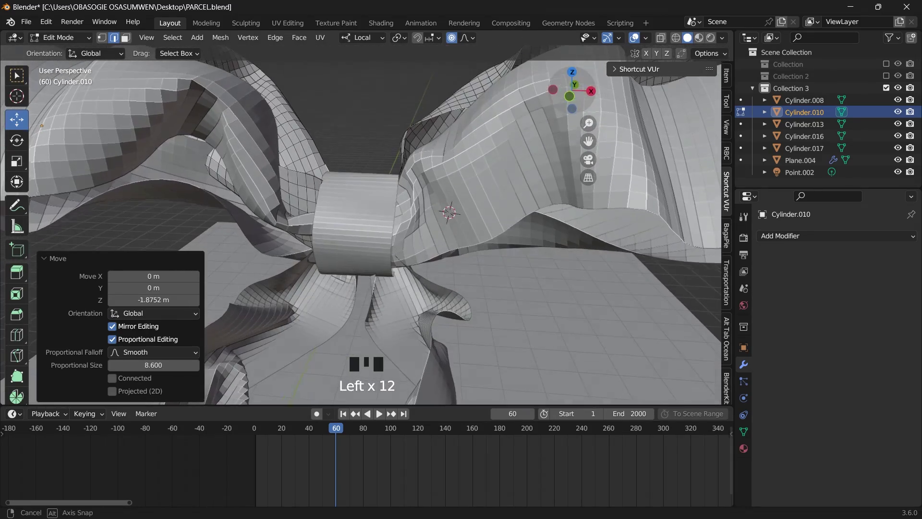
{"action": "left_click", "coordinate": [57, 37]}
- Shade Smooth the wide bow loop and the inner knot band
{"action": "left_click", "coordinate": [319, 308]}
{"action": "left_click", "coordinate": [217, 216]}
{"action": "right_click", "coordinate": [367, 101]}
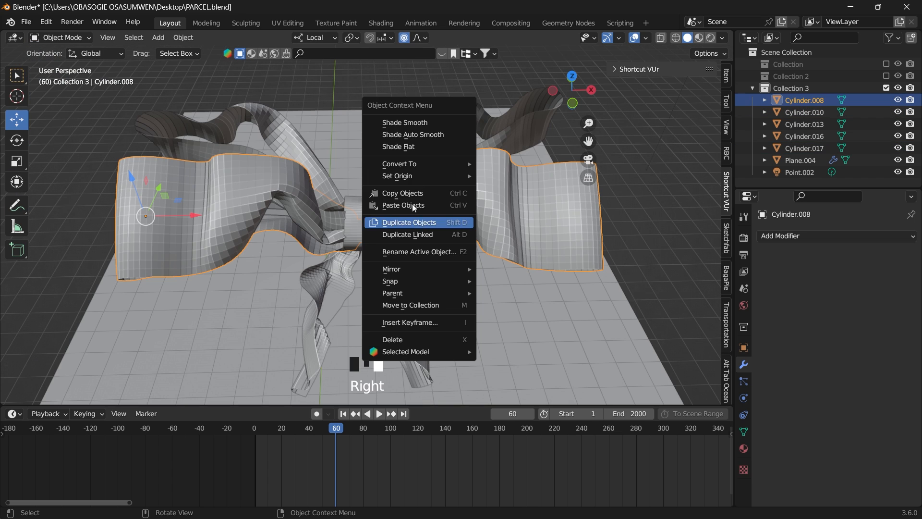
{"action": "left_click", "coordinate": [405, 122]}
{"action": "left_click", "coordinate": [444, 141]}
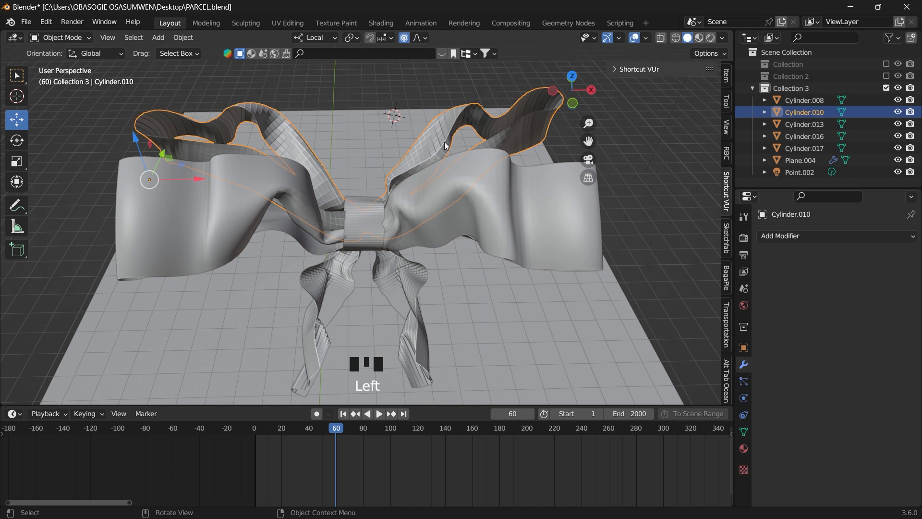
{"action": "right_click", "coordinate": [444, 142]}
{"action": "left_click", "coordinate": [433, 169]}
{"action": "scroll", "coordinate": [361, 194], "scroll_direction": "up", "scroll_amount": 7}
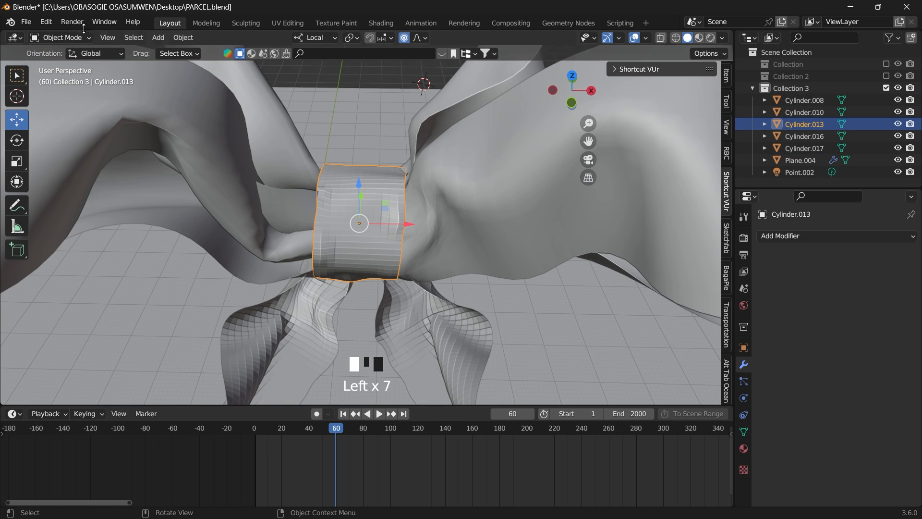
- Smooth all knot band vertices with Smooth Vertices and Laplacian smoothing
{"action": "left_click", "coordinate": [61, 37]}
{"action": "left_click", "coordinate": [65, 72]}
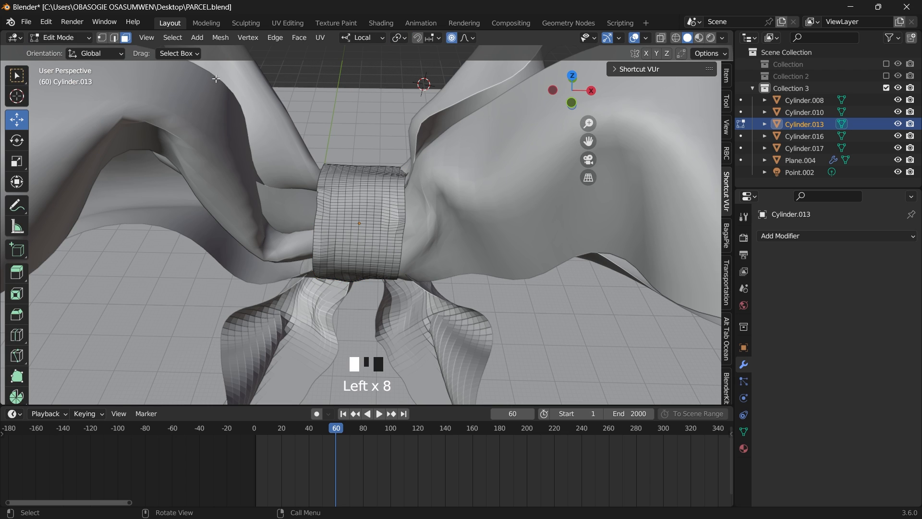
{"action": "left_click", "coordinate": [101, 37]}
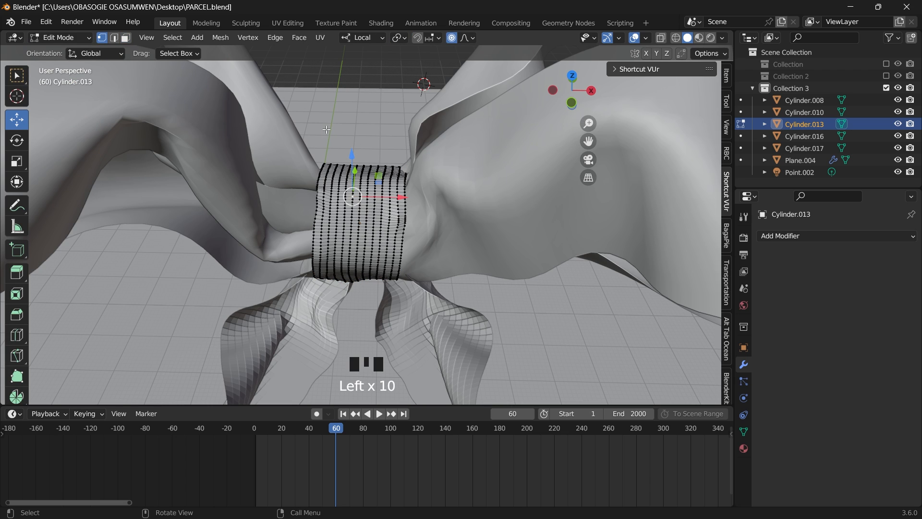
{"action": "left_click_drag", "start_coordinate": [393, 202], "coordinate": [394, 203]}
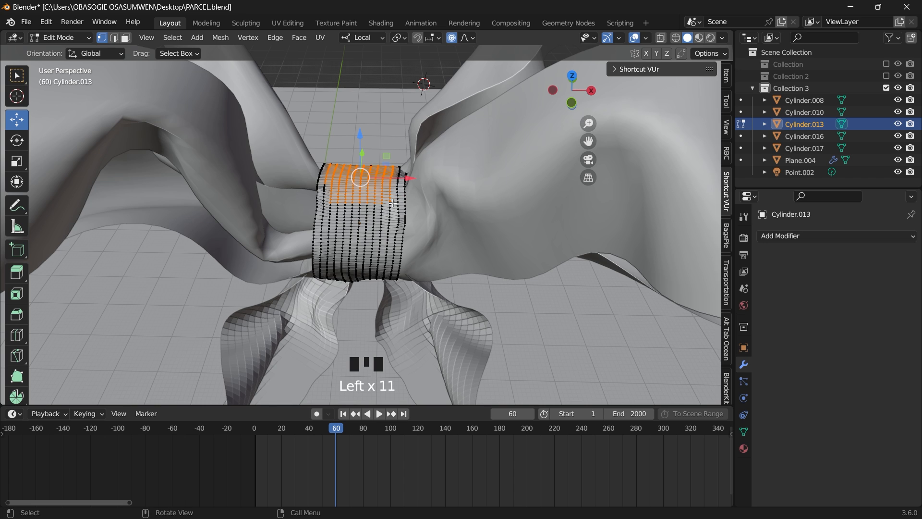
{"action": "left_click", "coordinate": [172, 37]}
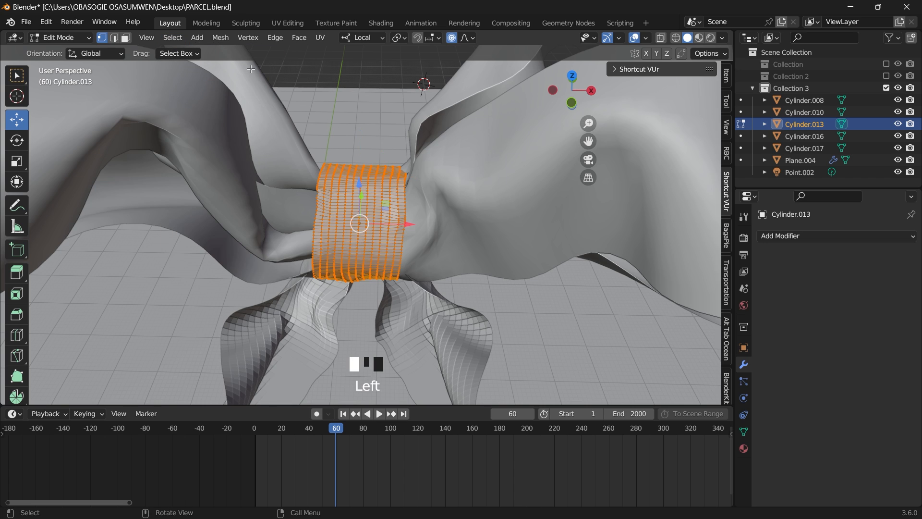
{"action": "scroll", "coordinate": [360, 217], "scroll_direction": "up", "scroll_amount": 2}
{"action": "left_click", "coordinate": [247, 38]}
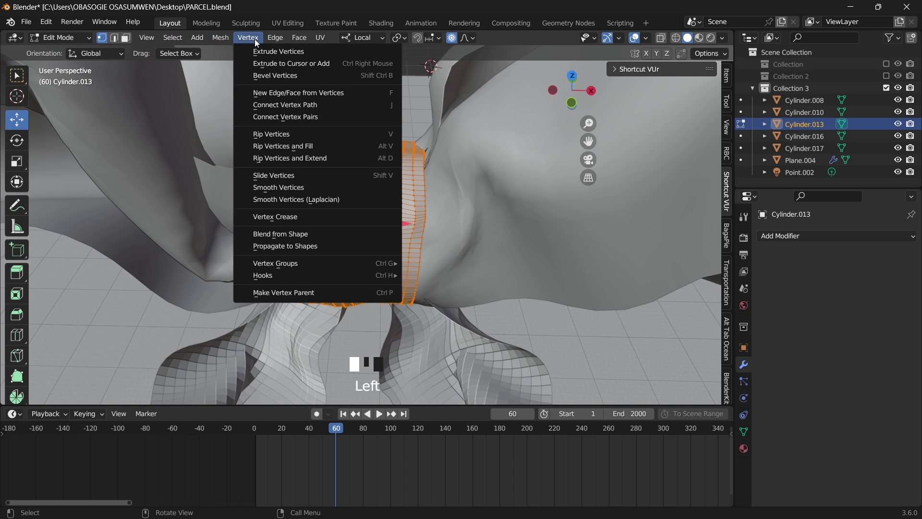
{"action": "left_click", "coordinate": [297, 186]}
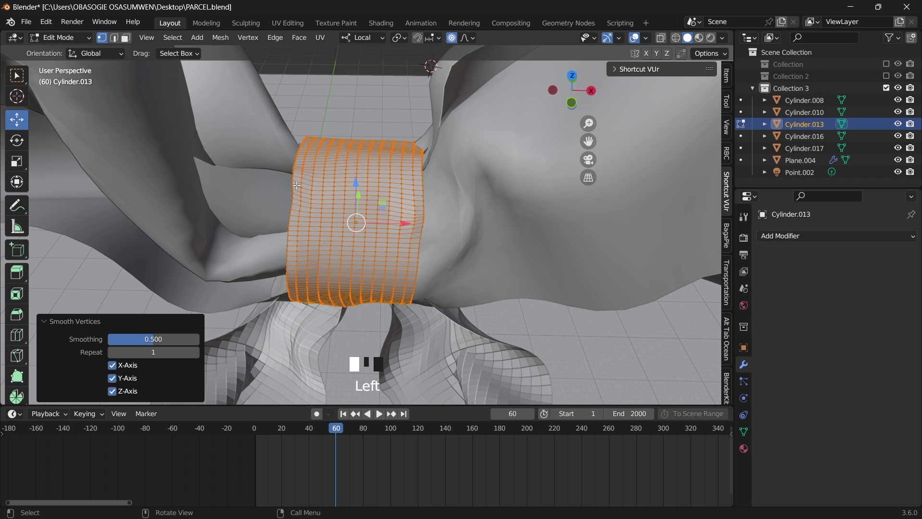
{"action": "left_click", "coordinate": [220, 38]}
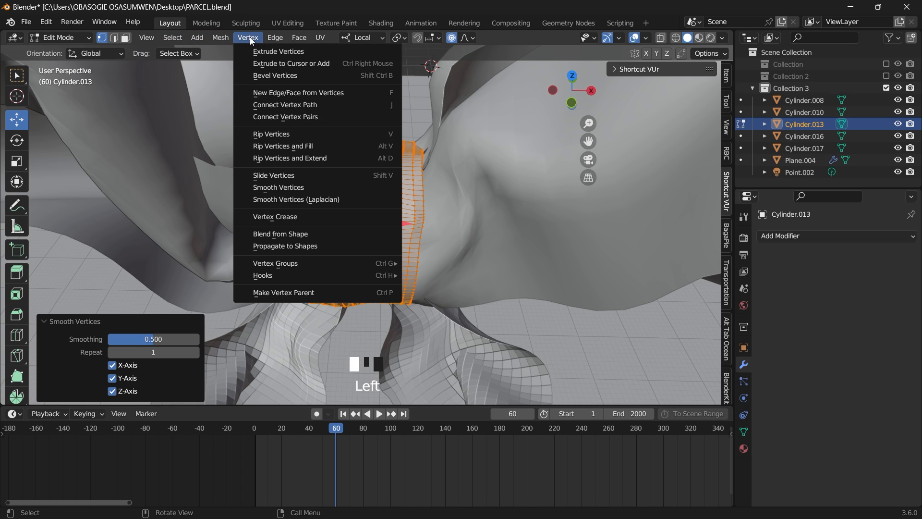
{"action": "left_click", "coordinate": [282, 199]}
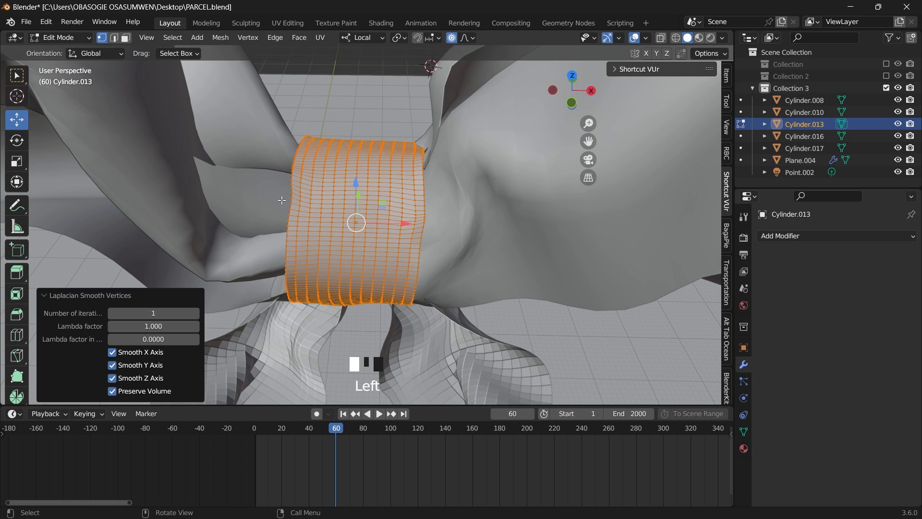
{"action": "left_click", "coordinate": [336, 148]}
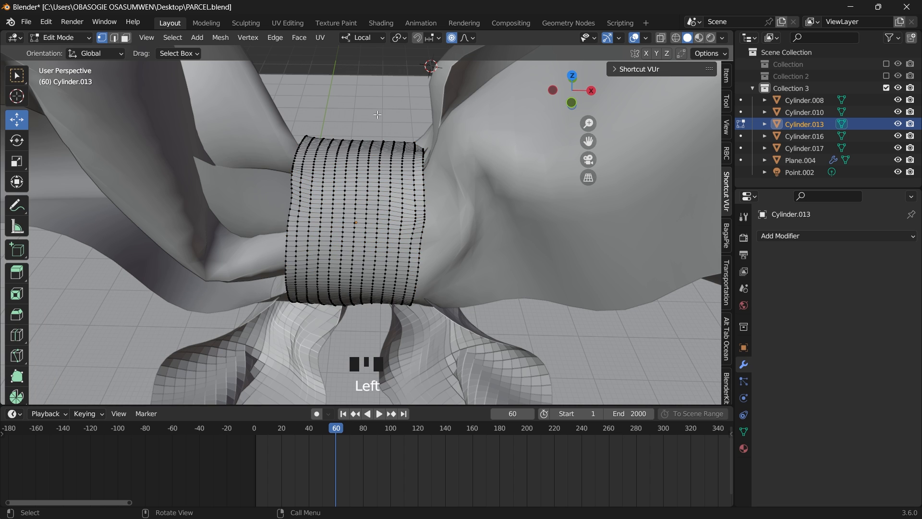
{"action": "key", "text": "Tab"}
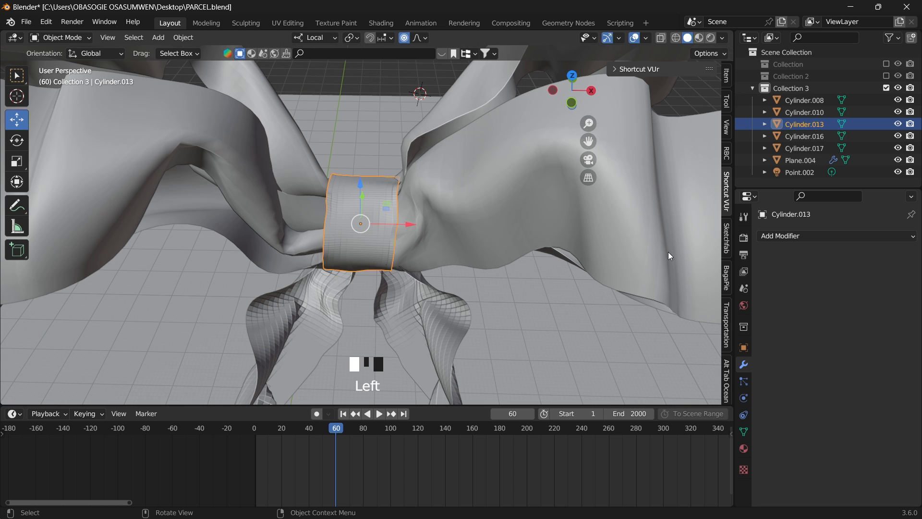
{"action": "scroll", "coordinate": [484, 220], "scroll_direction": "down", "scroll_amount": 5}
{"action": "scroll", "coordinate": [380, 259], "scroll_direction": "up", "scroll_amount": 4}
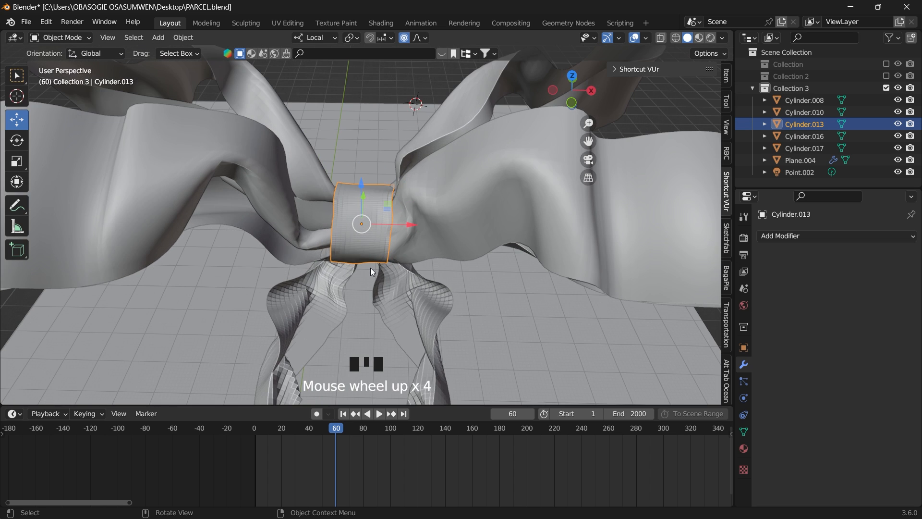
- Select all tail mesh vertices and apply Smooth Vertices to them
{"action": "double_click", "coordinate": [317, 295]}
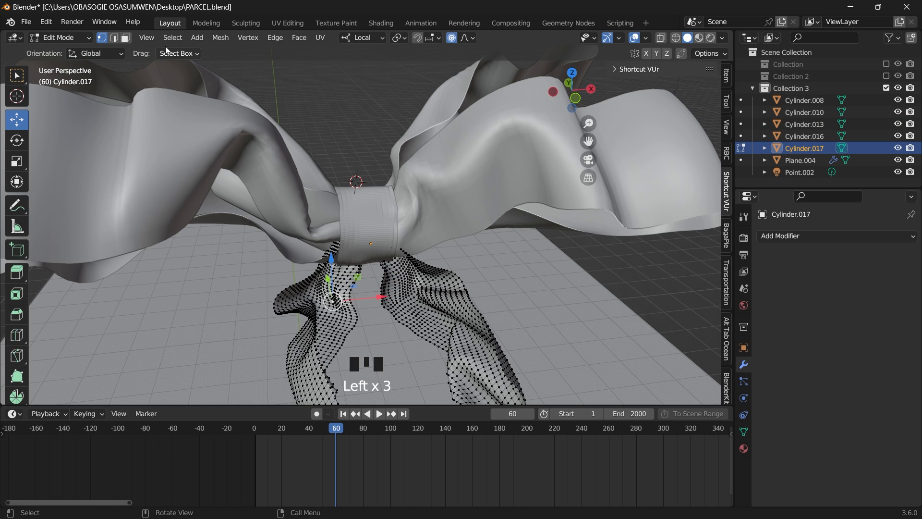
{"action": "key", "text": "a"}
{"action": "left_click", "coordinate": [246, 38]}
{"action": "left_click", "coordinate": [283, 185]}
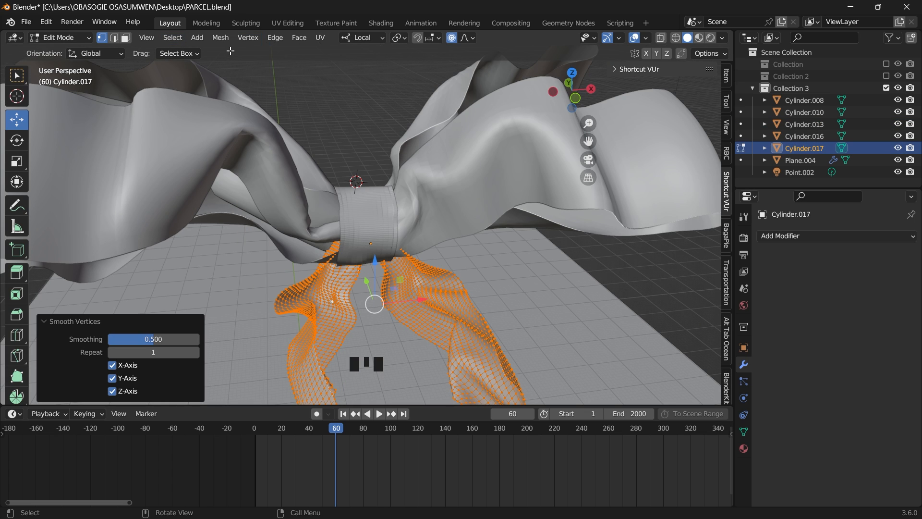
{"action": "left_click", "coordinate": [222, 38]}
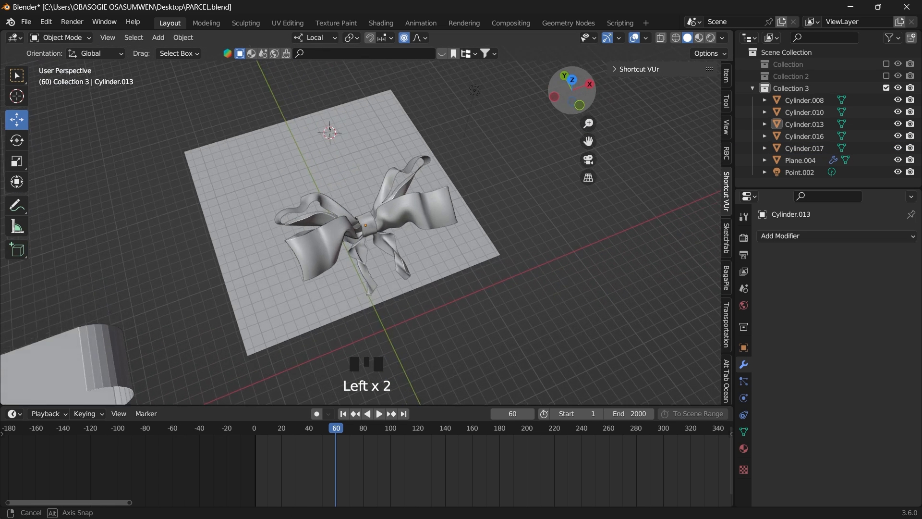
- Orbit around the finished bow and select the ground plane for the gift box
{"action": "middle_click_drag", "start_coordinate": [403, 231], "coordinate": [433, 216]}
{"action": "left_click", "coordinate": [453, 315]}
{"action": "scroll", "coordinate": [452, 315], "scroll_direction": "up", "scroll_amount": 2}
{"action": "scroll", "coordinate": [453, 311], "scroll_direction": "up", "scroll_amount": 1}
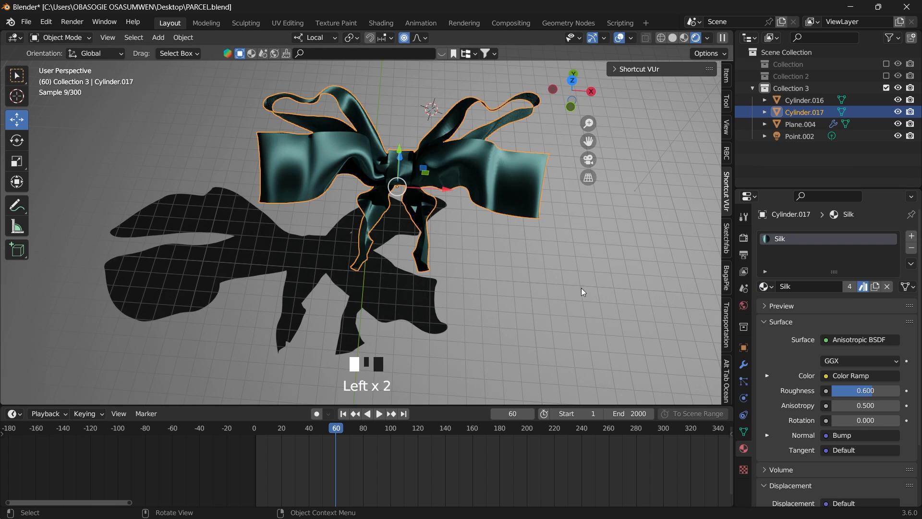
{"action": "left_click_drag", "start_coordinate": [572, 106], "coordinate": [562, 106]}
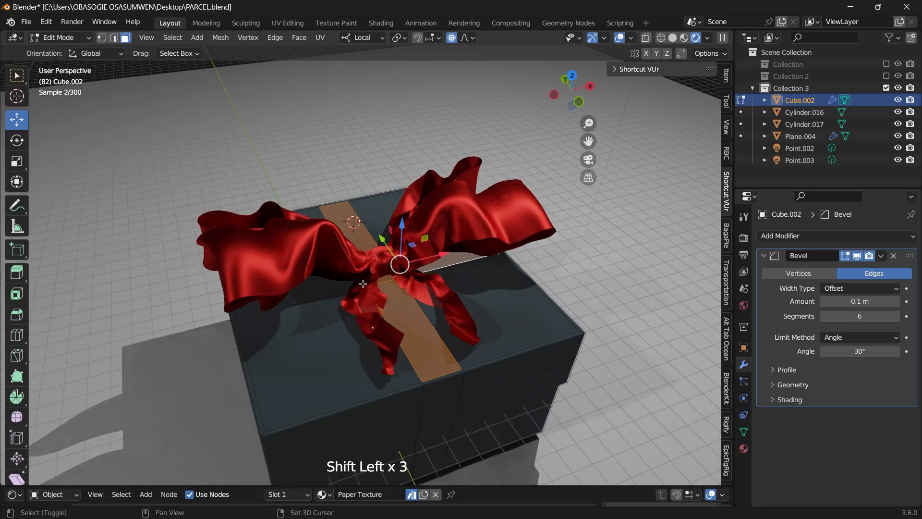
- Duplicate the box's strap faces and separate them into their own object
{"action": "middle_click_drag", "start_coordinate": [442, 435], "coordinate": [530, 136]}
{"action": "left_click_drag", "start_coordinate": [572, 90], "coordinate": [568, 95]}
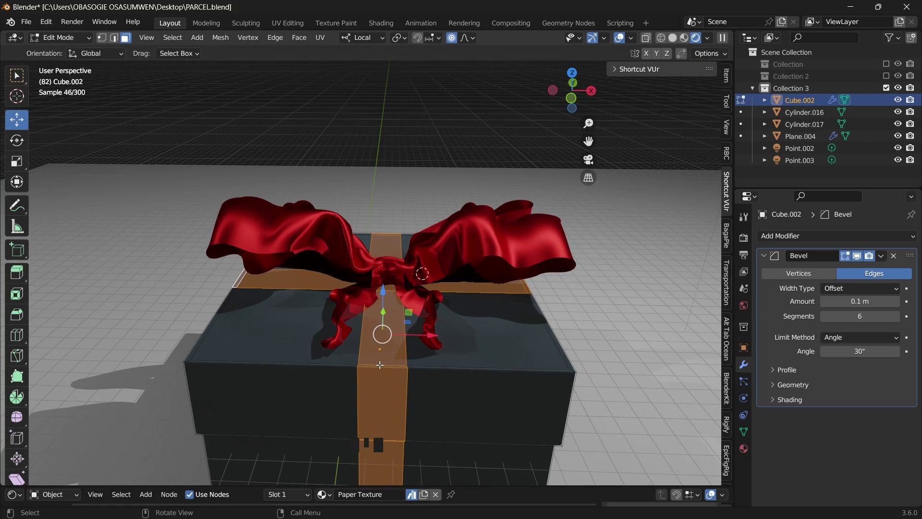
{"action": "right_click", "coordinate": [288, 268]}
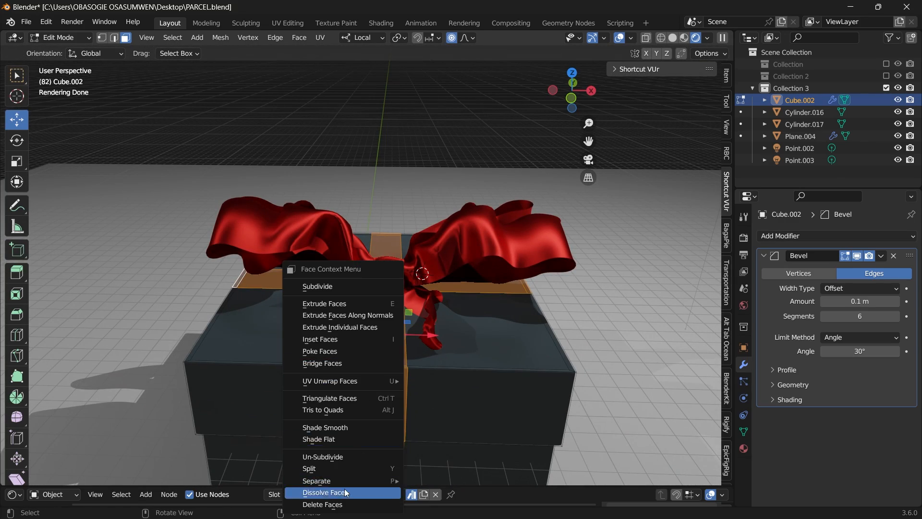
{"action": "left_click", "coordinate": [407, 384]}
{"action": "key", "text": "shift+d"}
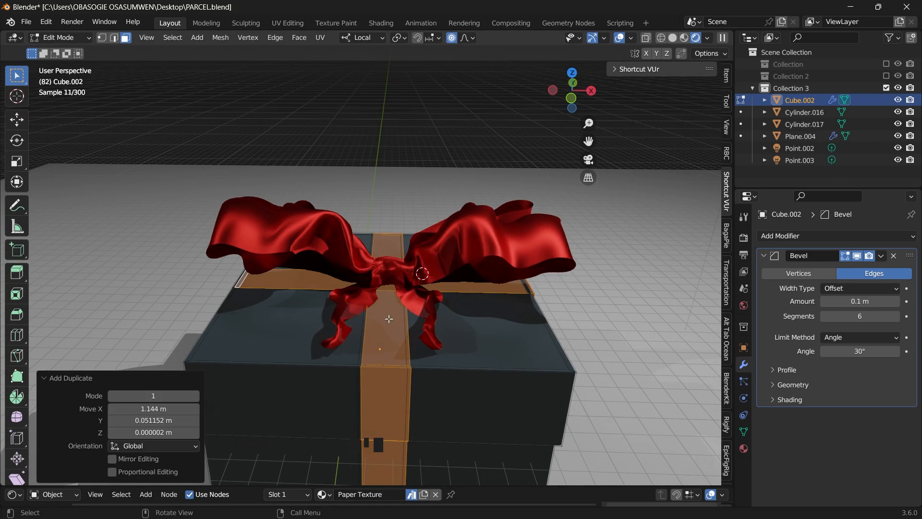
{"action": "key", "text": "p"}
{"action": "middle_click_drag", "start_coordinate": [389, 443], "coordinate": [433, 360]}
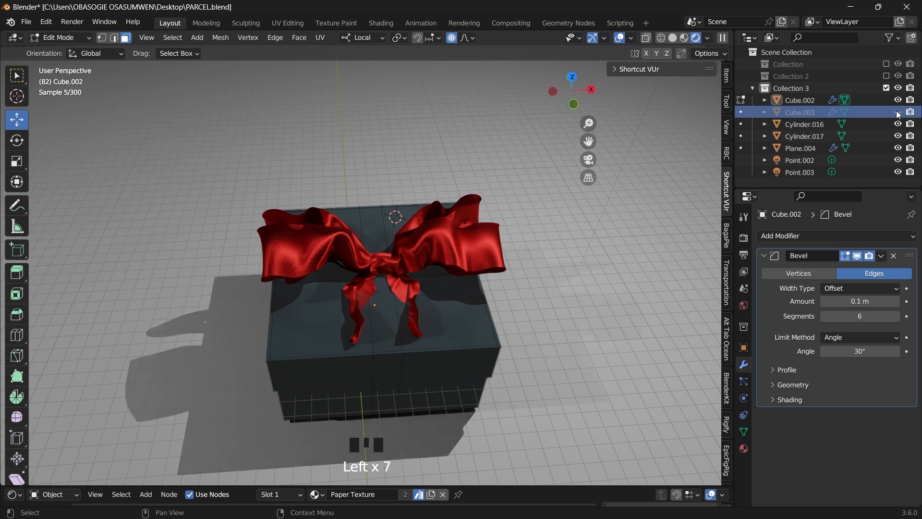
- Select the strap object and give it its own single-user Silk material
{"action": "left_click", "coordinate": [868, 112]}
{"action": "left_click", "coordinate": [744, 448]}
{"action": "left_click", "coordinate": [62, 52]}
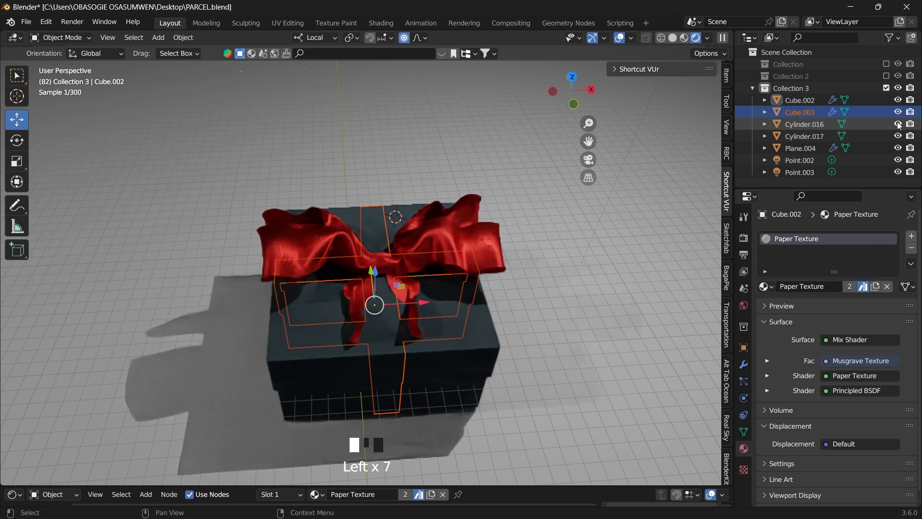
{"action": "left_click", "coordinate": [897, 100]}
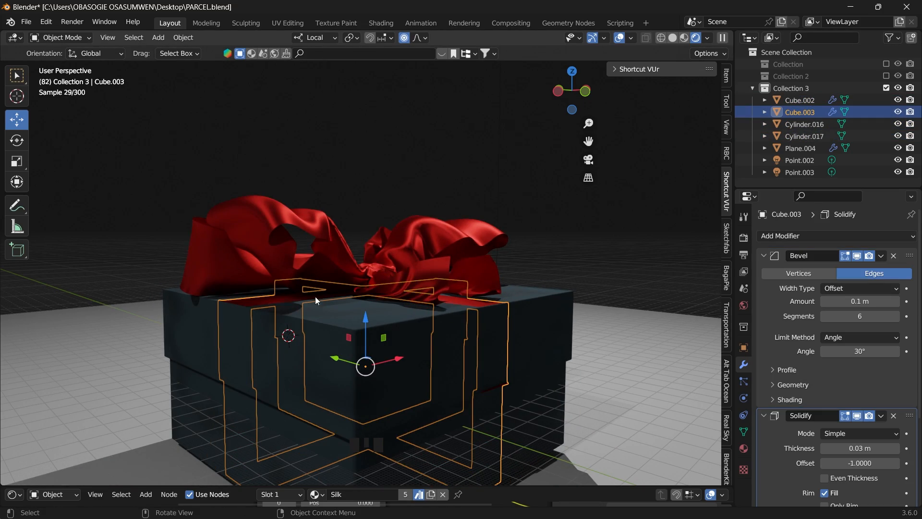
{"action": "right_click", "coordinate": [404, 216]}
{"action": "left_click", "coordinate": [182, 38]}
{"action": "left_click", "coordinate": [449, 301]}
{"action": "key", "text": "ctrl+z"}
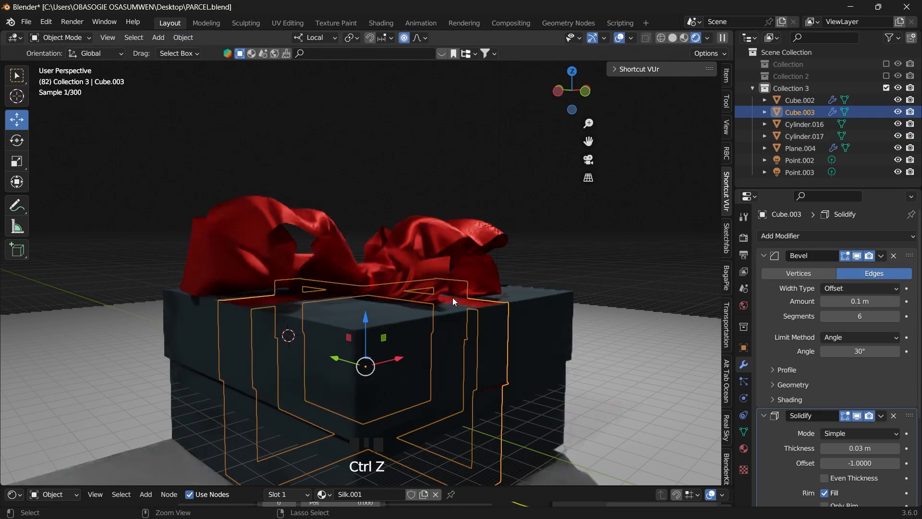